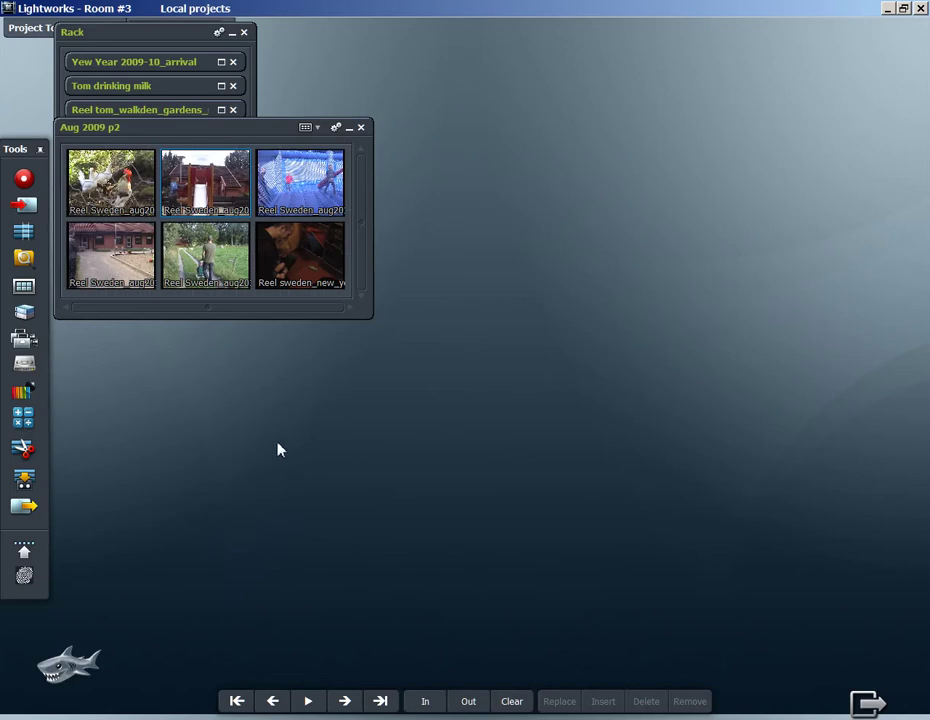
# - Open the Editor preferences panel showing the Tools, Keys and User Interface settings
pyautogui.click(28, 582)
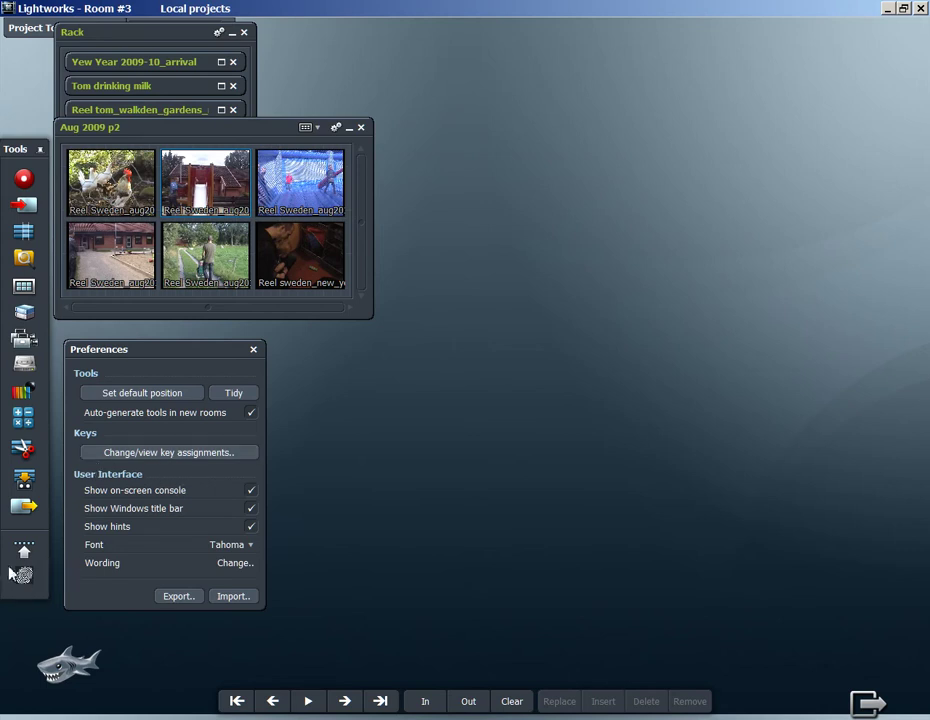
# - Open the Key Assignments list and scroll down to the Insert commands
pyautogui.click(168, 454)
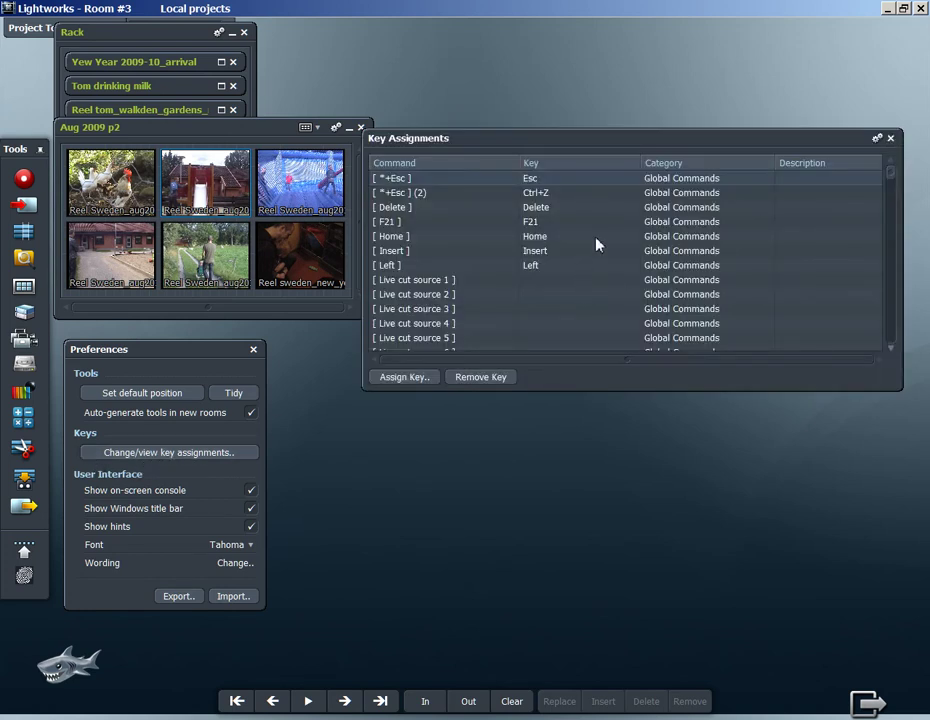
pyautogui.scroll(-3, 720, 238)
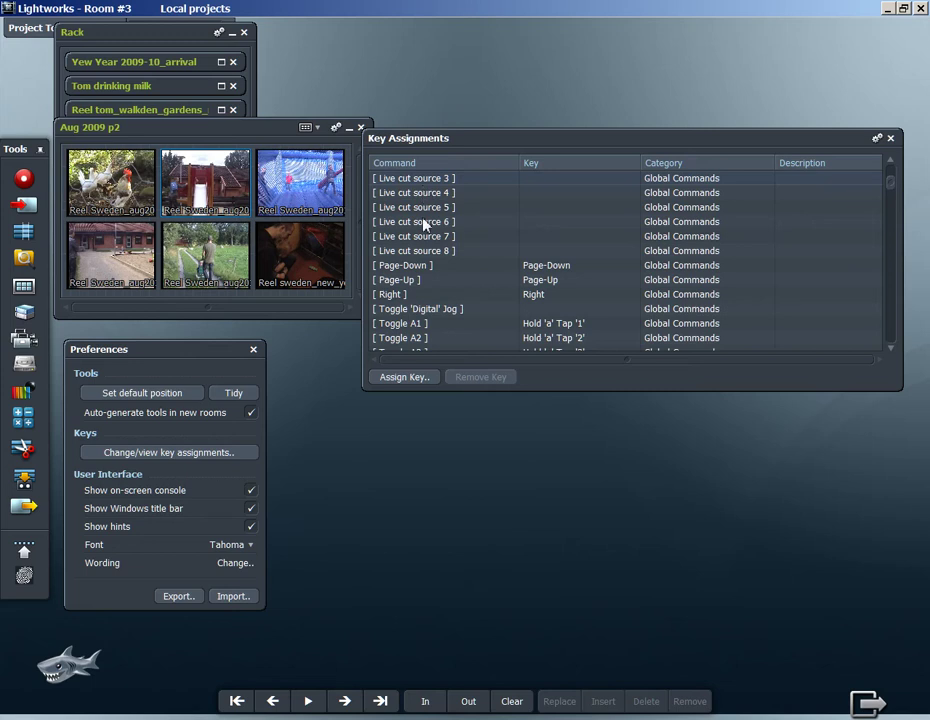
pyautogui.scroll(-13, 423, 225)
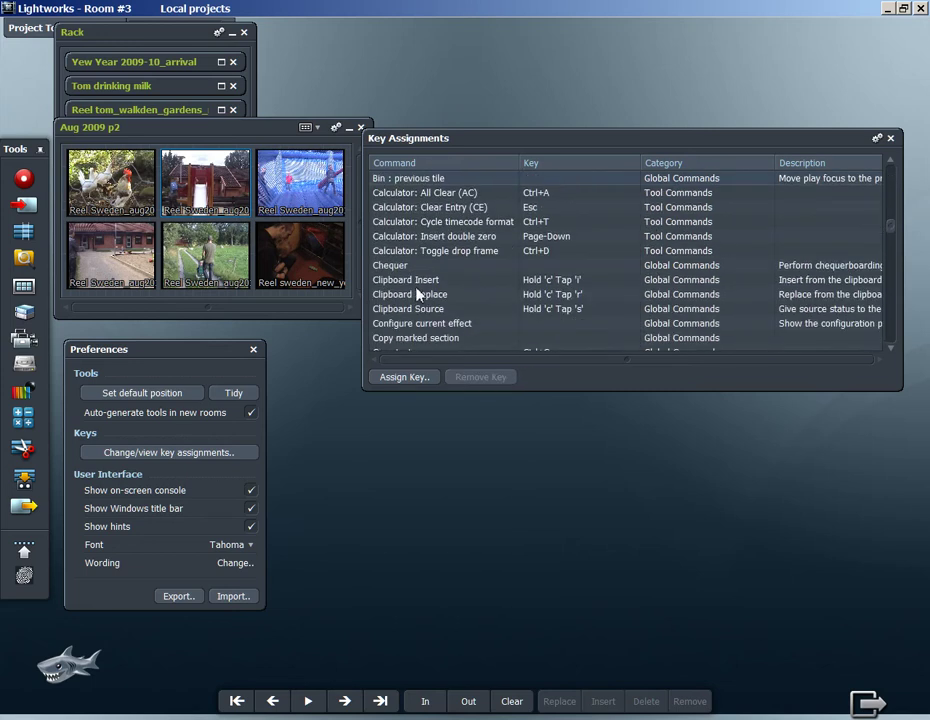
pyautogui.scroll(-4, 418, 293)
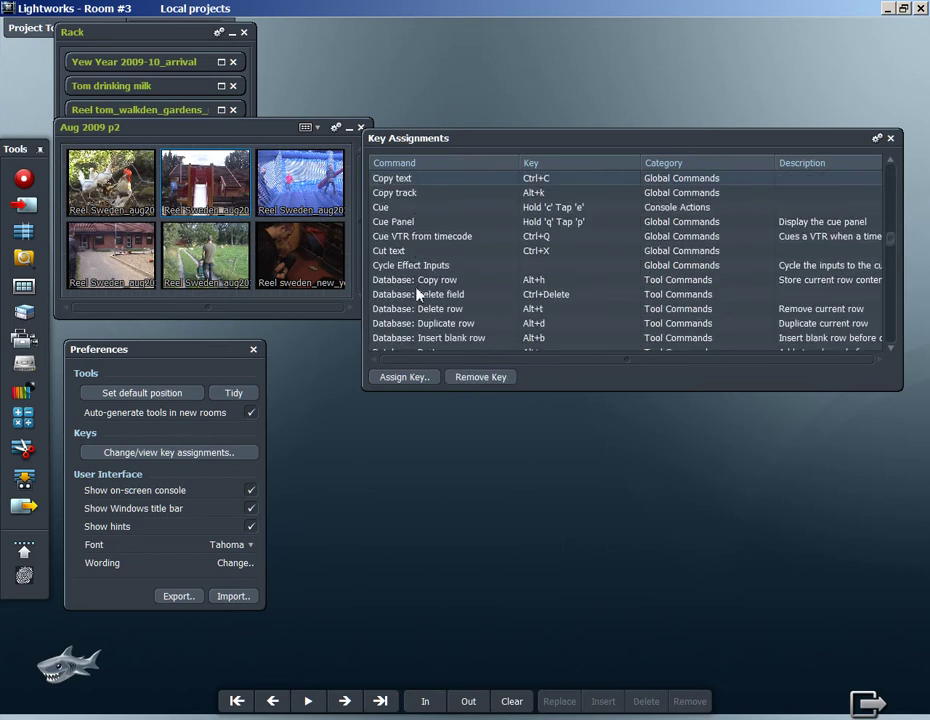
pyautogui.scroll(-5, 420, 295)
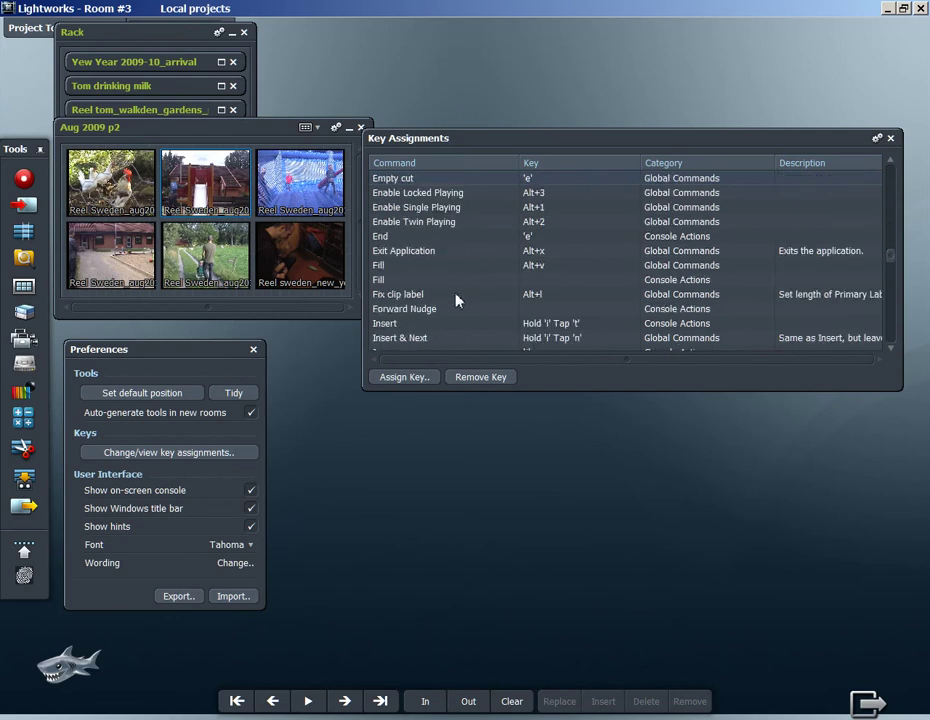
pyautogui.scroll(6, 447, 302)
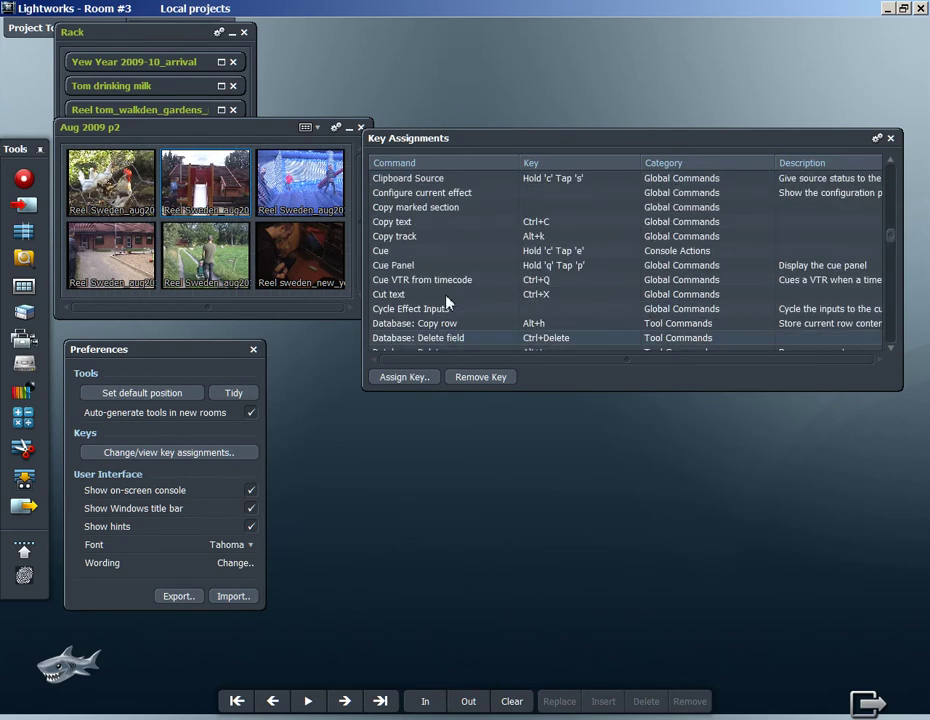
pyautogui.scroll(-3, 447, 302)
pyautogui.scroll(-6, 447, 302)
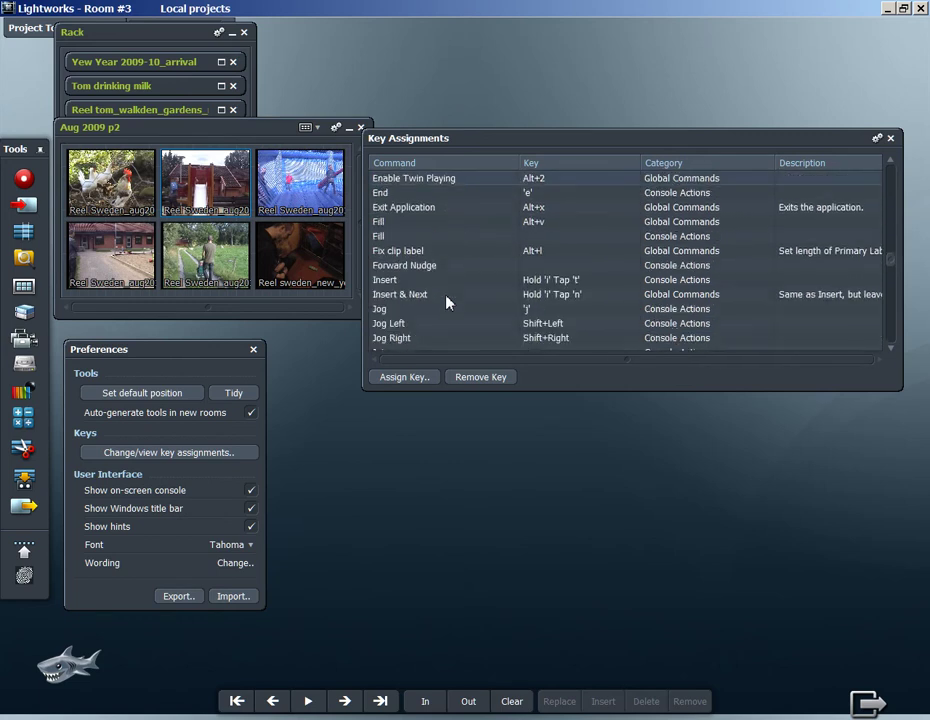
pyautogui.scroll(2, 447, 302)
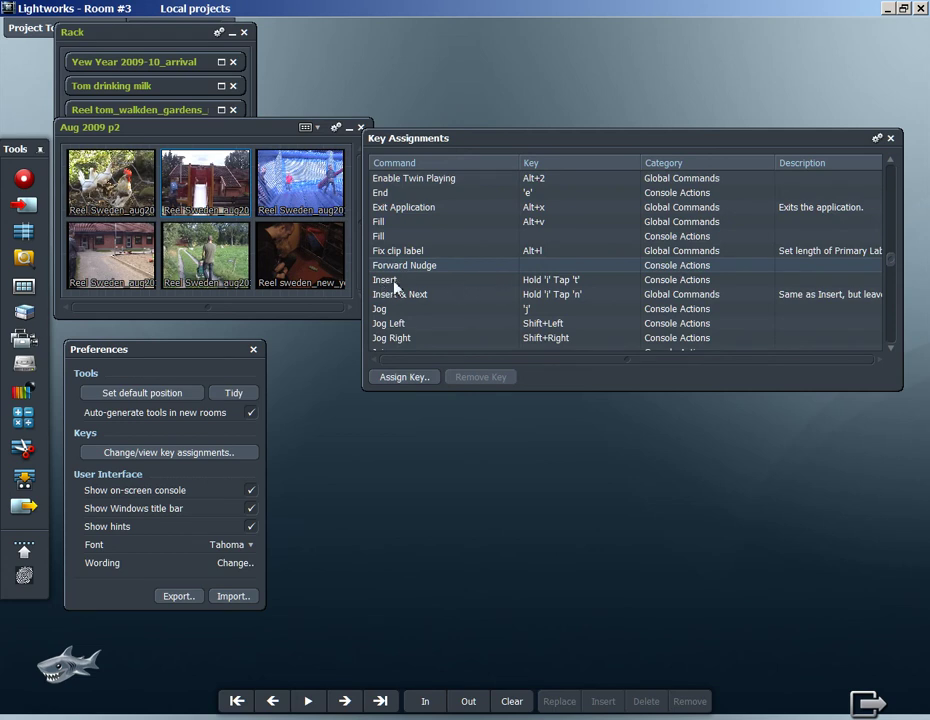
pyautogui.moveTo(138, 197)
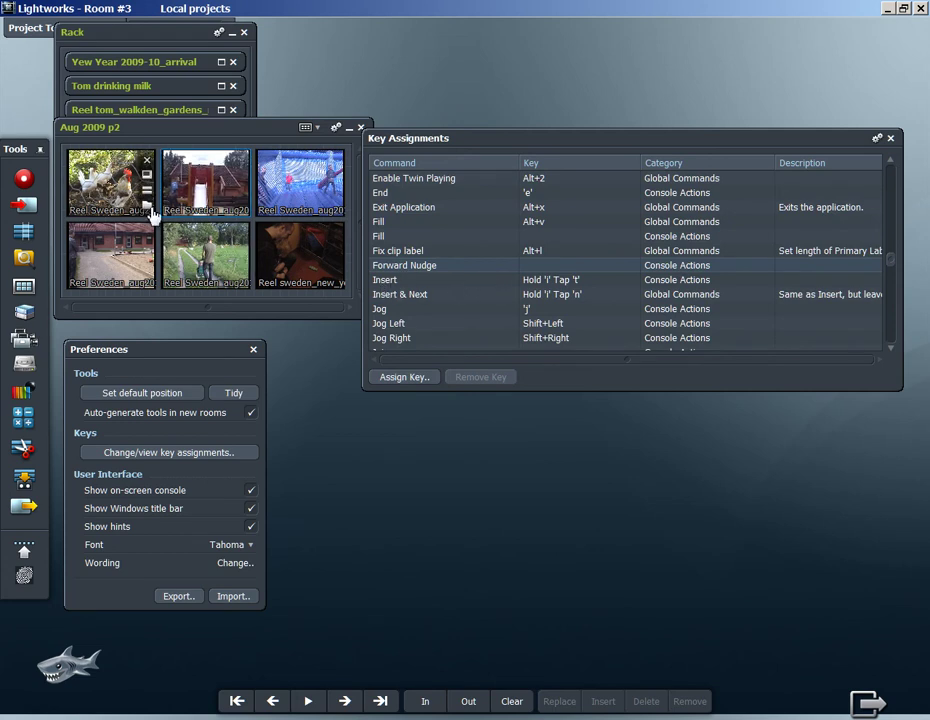
# - Select the Insert command to see its shortcut, Hold 'i' Tap 't'
pyautogui.click(390, 285)
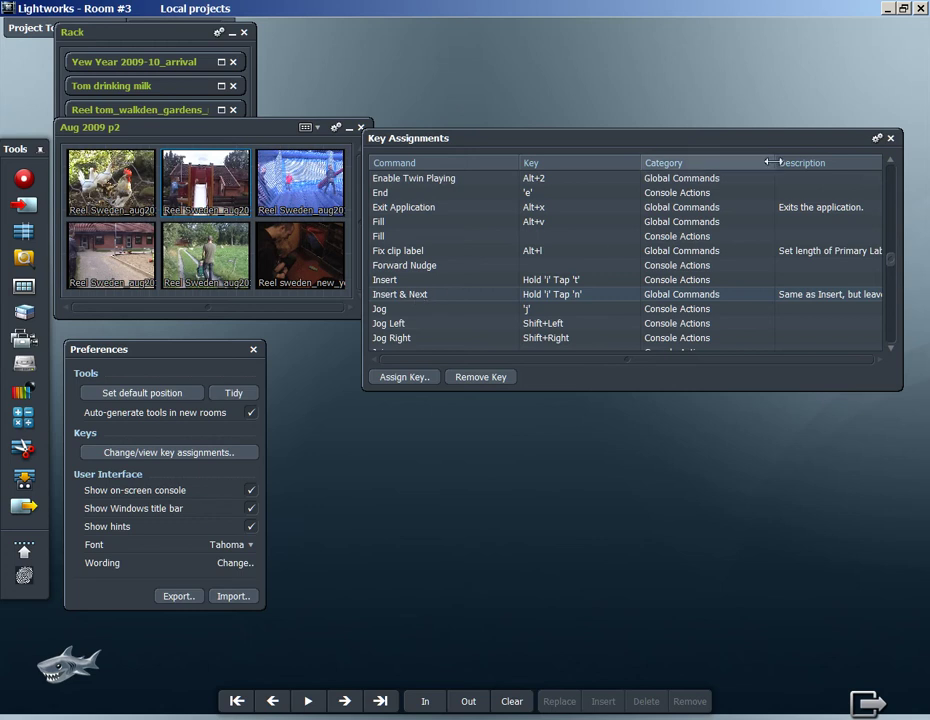
# - Close the key list, insert Reel Sweden_aug2010 (1) into new edit #547, and park at 00:07:33.10
pyautogui.click(890, 138)
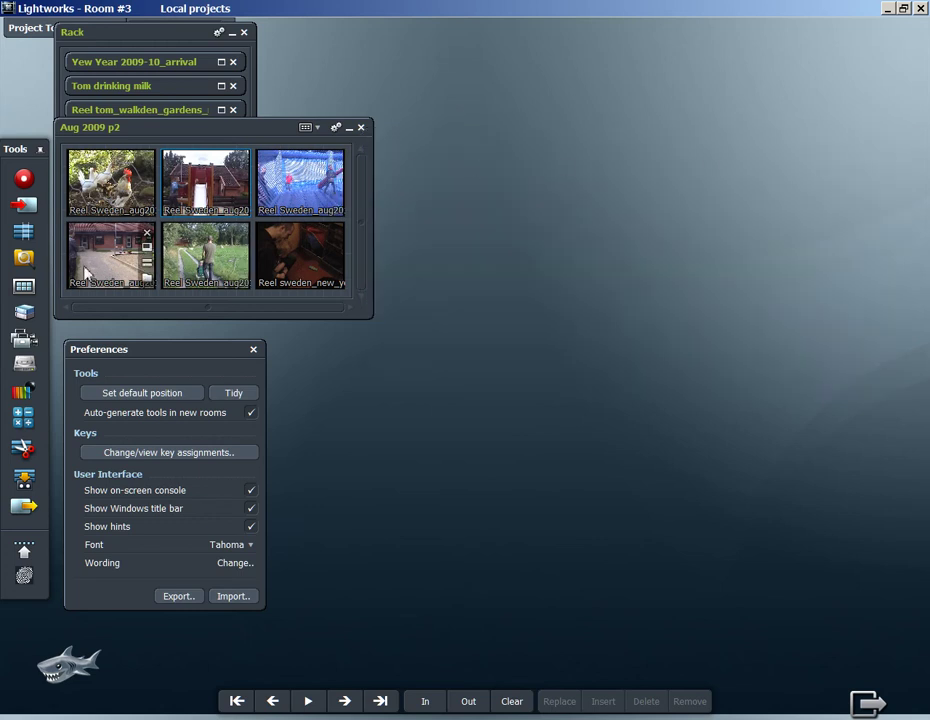
pyautogui.click(25, 233)
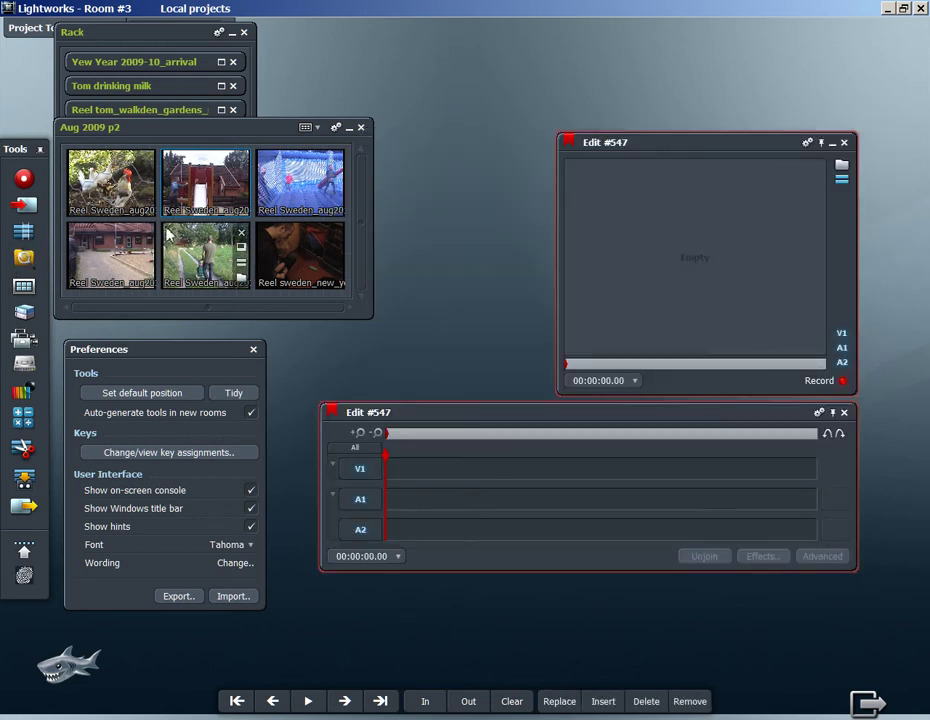
pyautogui.moveTo(117, 193)
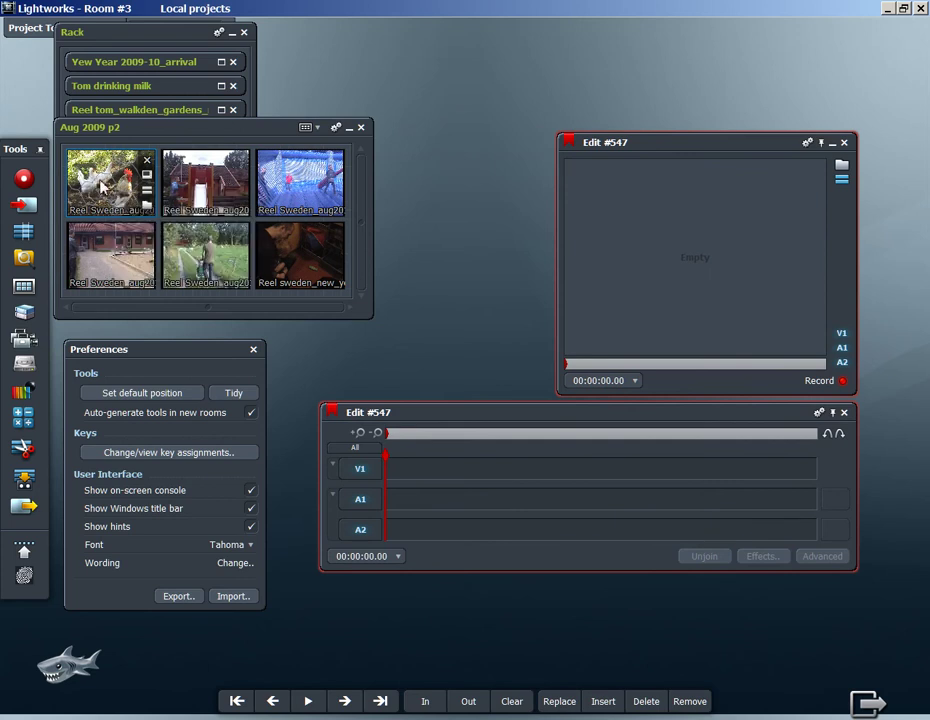
pyautogui.moveTo(113, 225)
pyautogui.press('v')
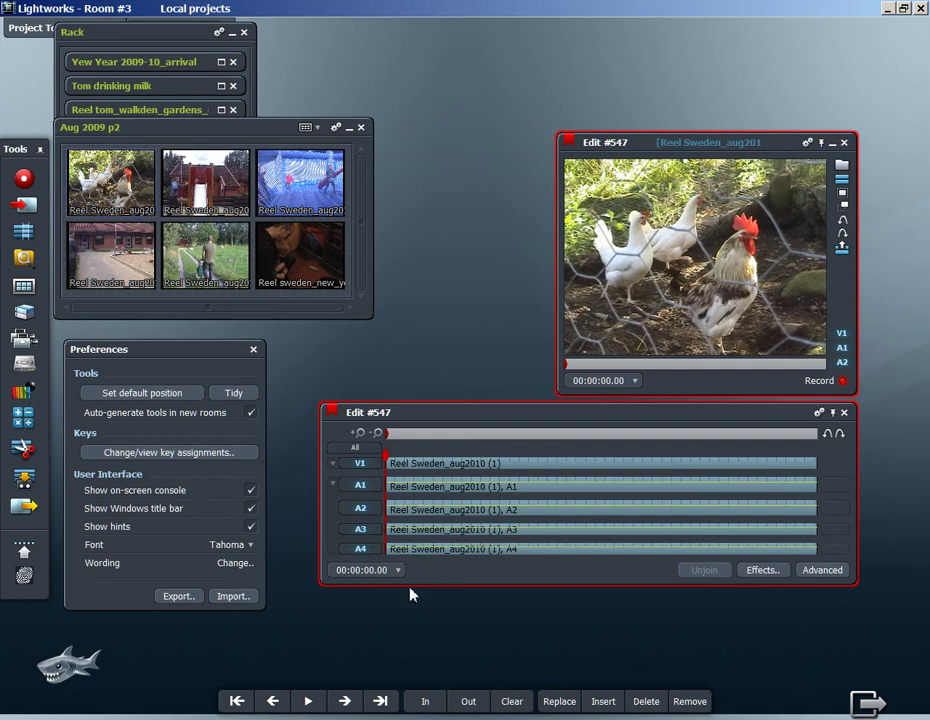
pyautogui.click(381, 701)
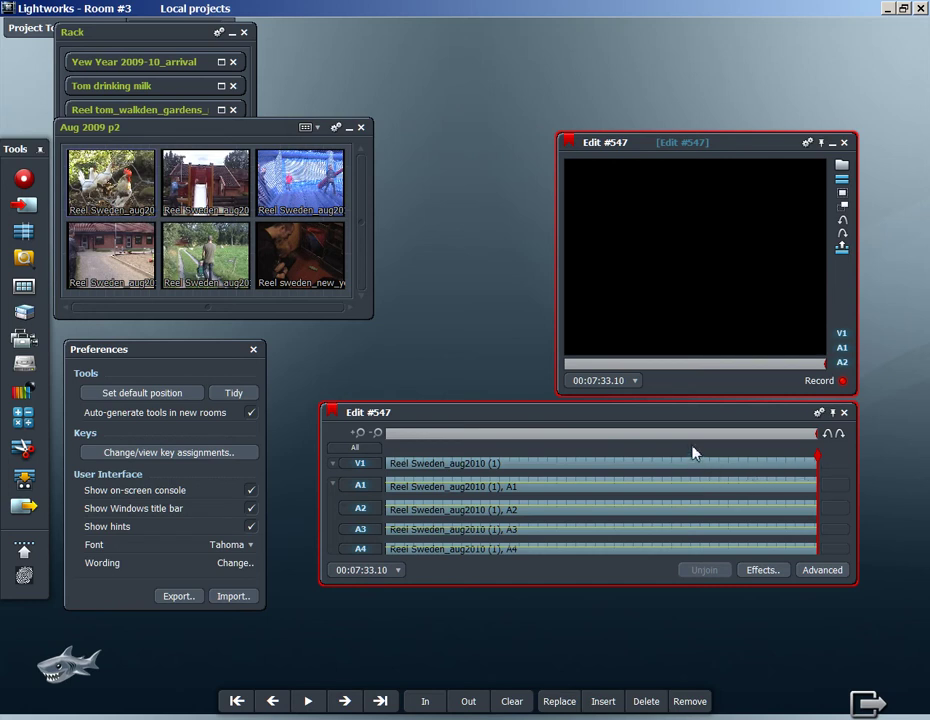
# - Cut clip (1) to a clipboard tile and insert it back into edit #547 from the clipboard
pyautogui.hotkey('ctrl', 'z')
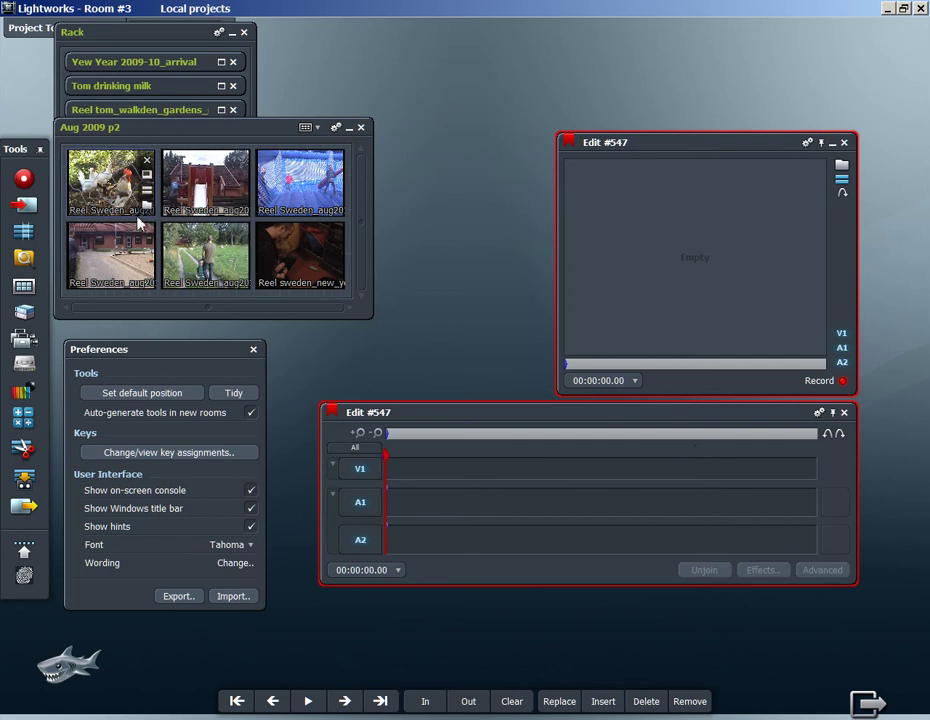
pyautogui.moveTo(139, 210)
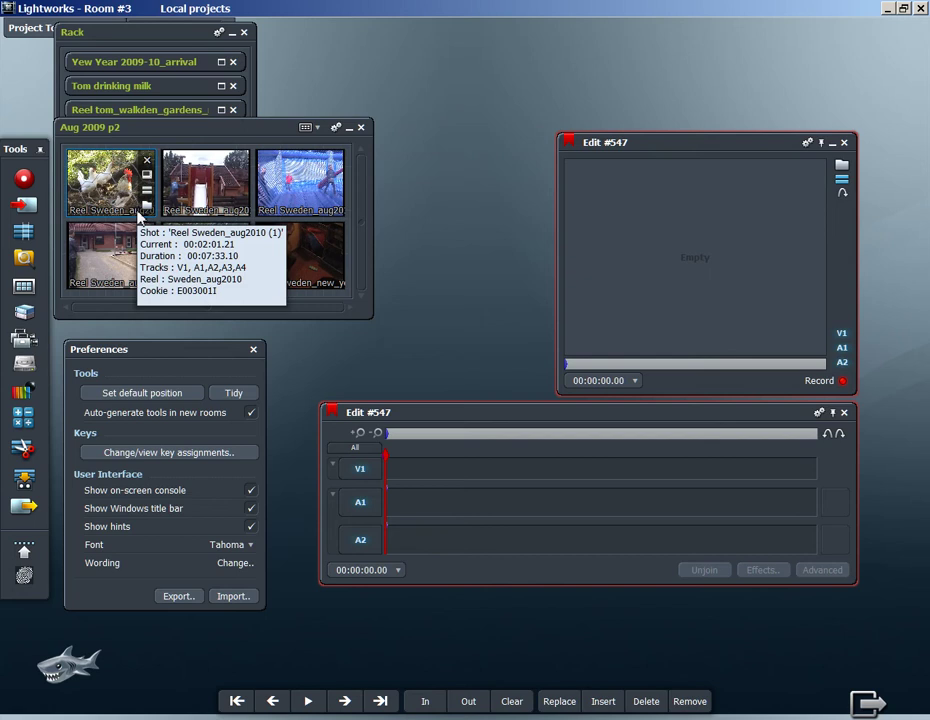
pyautogui.click(141, 216)
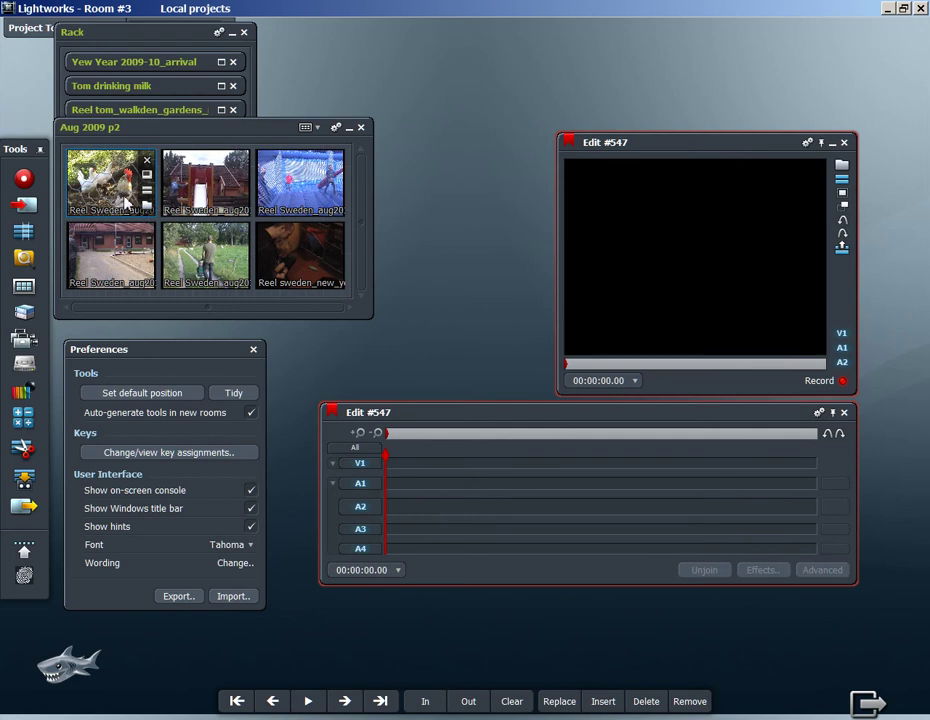
pyautogui.press('v')
pyautogui.moveTo(128, 203)
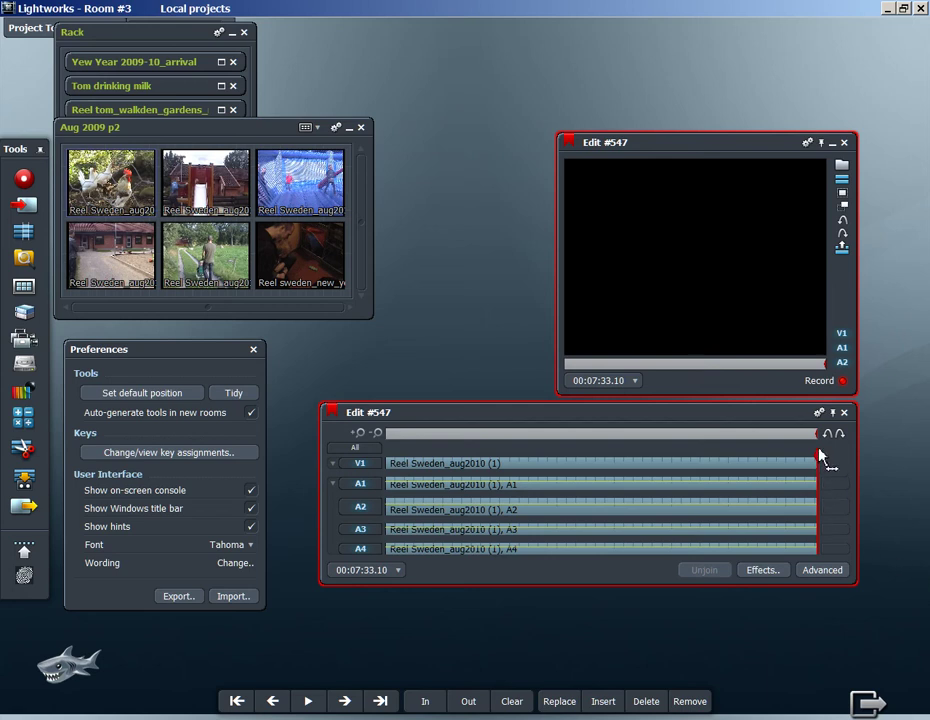
# - Reopen Key Assignments and scroll down to the Mark command, bound to 'm'
pyautogui.click(165, 453)
pyautogui.scroll(-4, 482, 288)
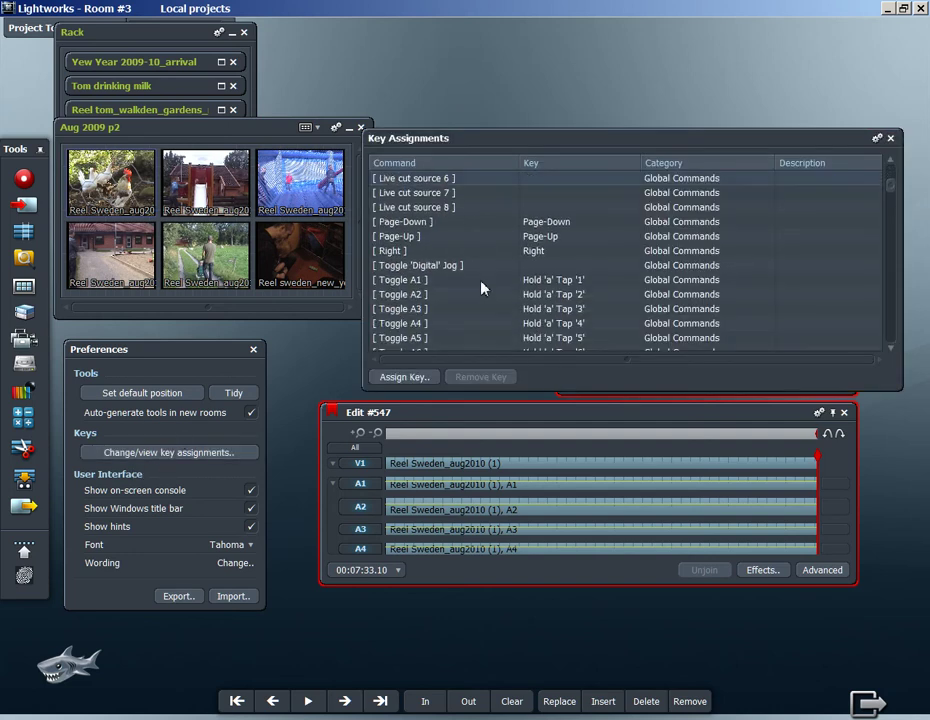
pyautogui.scroll(-10, 482, 288)
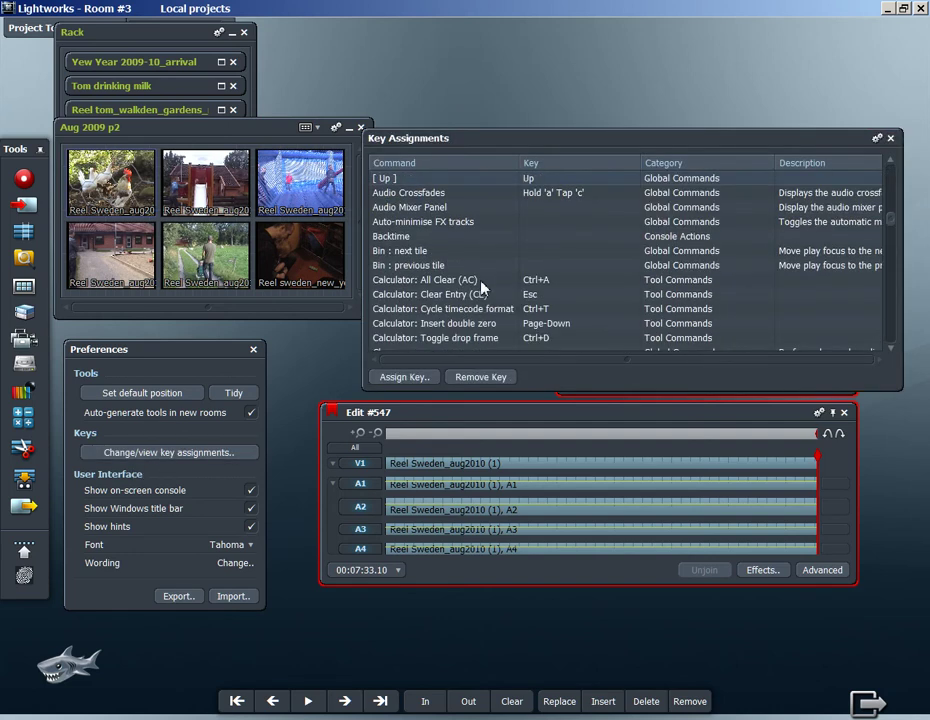
pyautogui.scroll(-5, 482, 288)
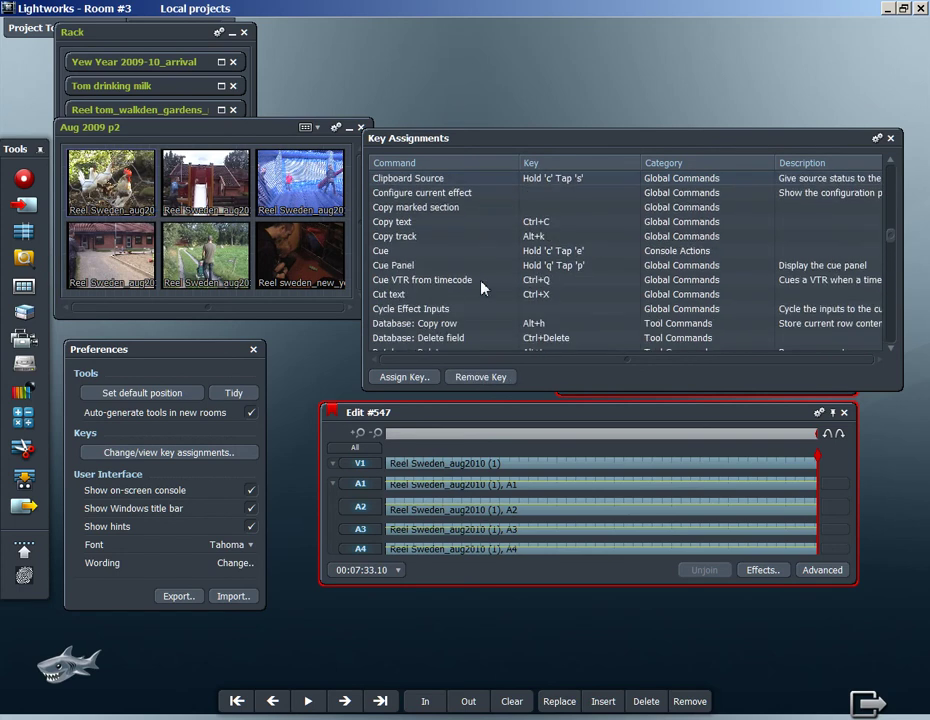
pyautogui.scroll(-4, 481, 288)
pyautogui.scroll(-6, 481, 288)
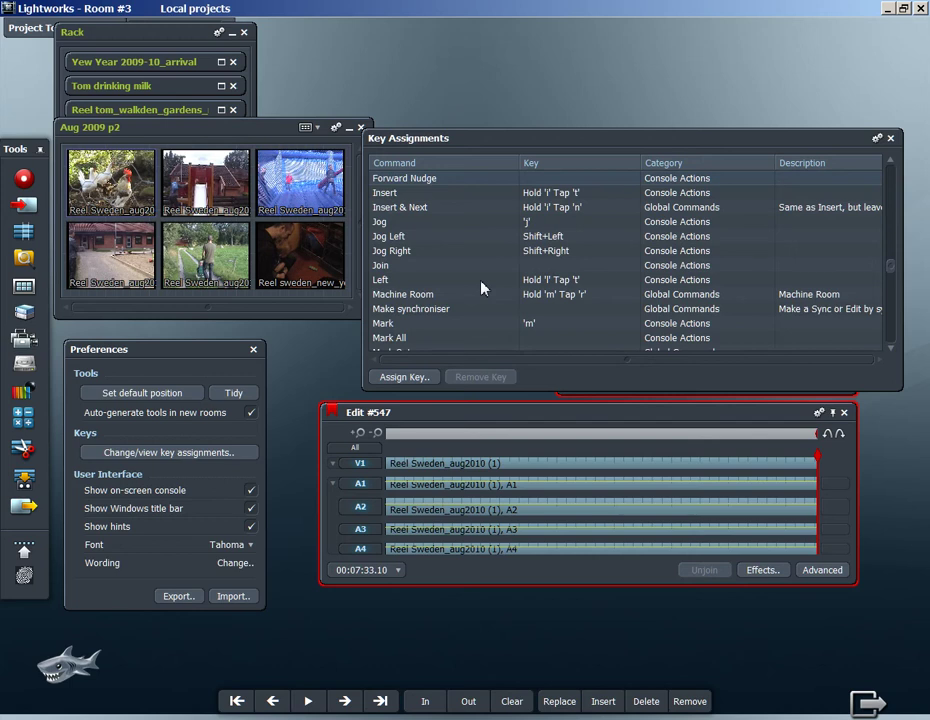
pyautogui.scroll(-2, 474, 290)
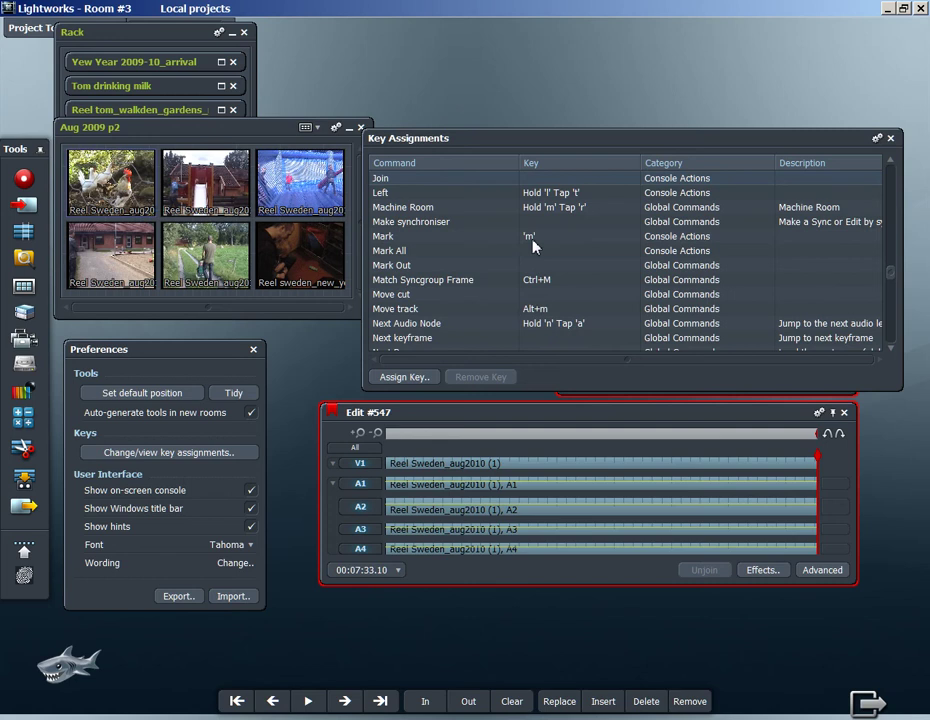
# - Add 'l' as a second key for the Mark command
pyautogui.click(388, 240)
pyautogui.doubleClick(388, 240)
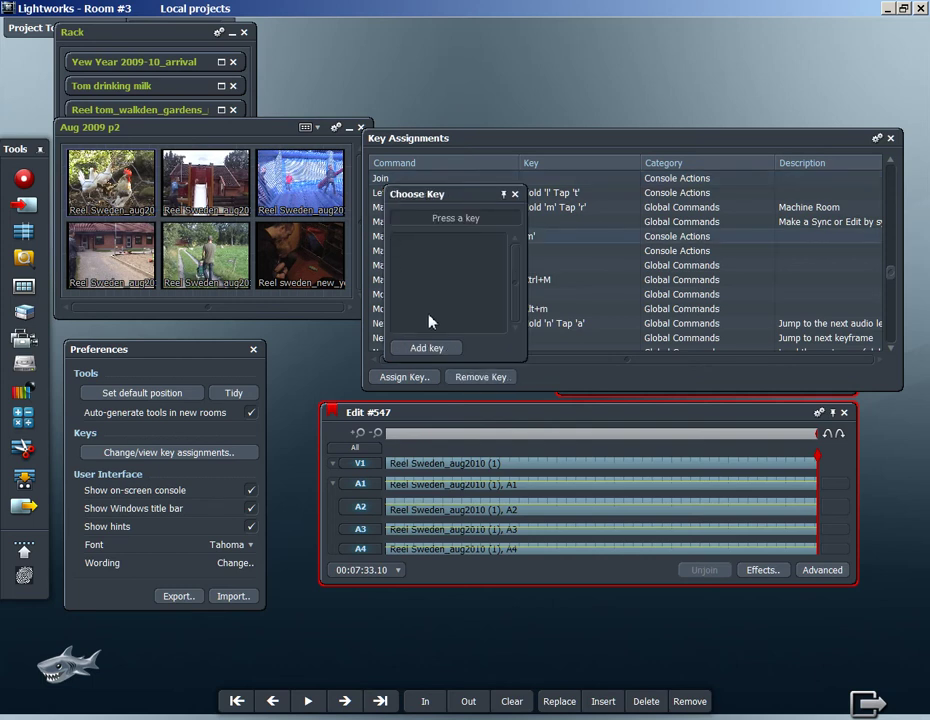
pyautogui.moveTo(450, 207); pyautogui.dragTo(527, 206)
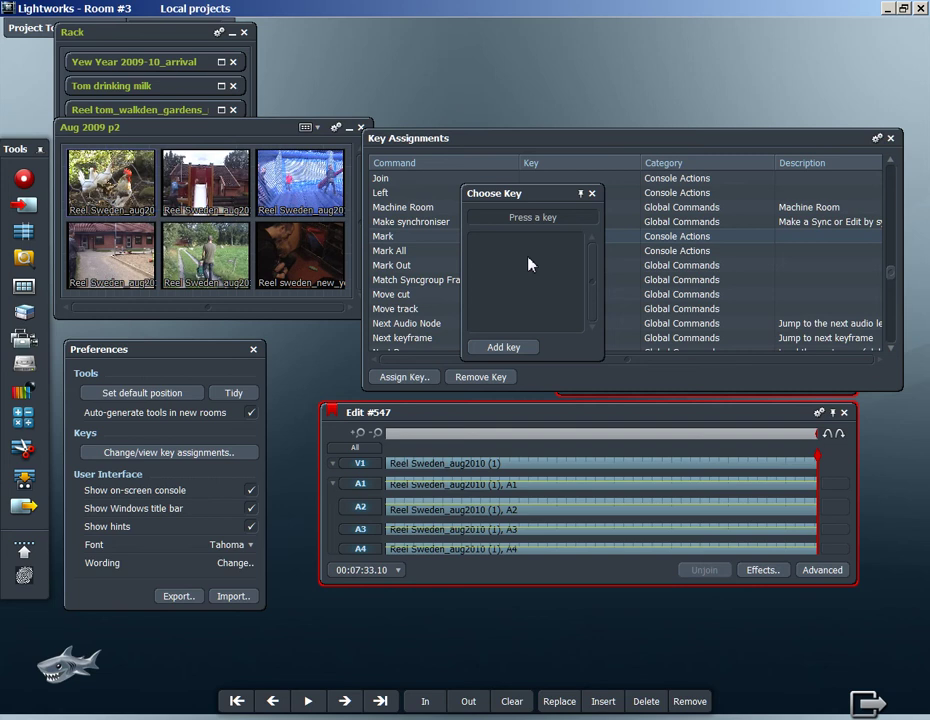
pyautogui.press('t')
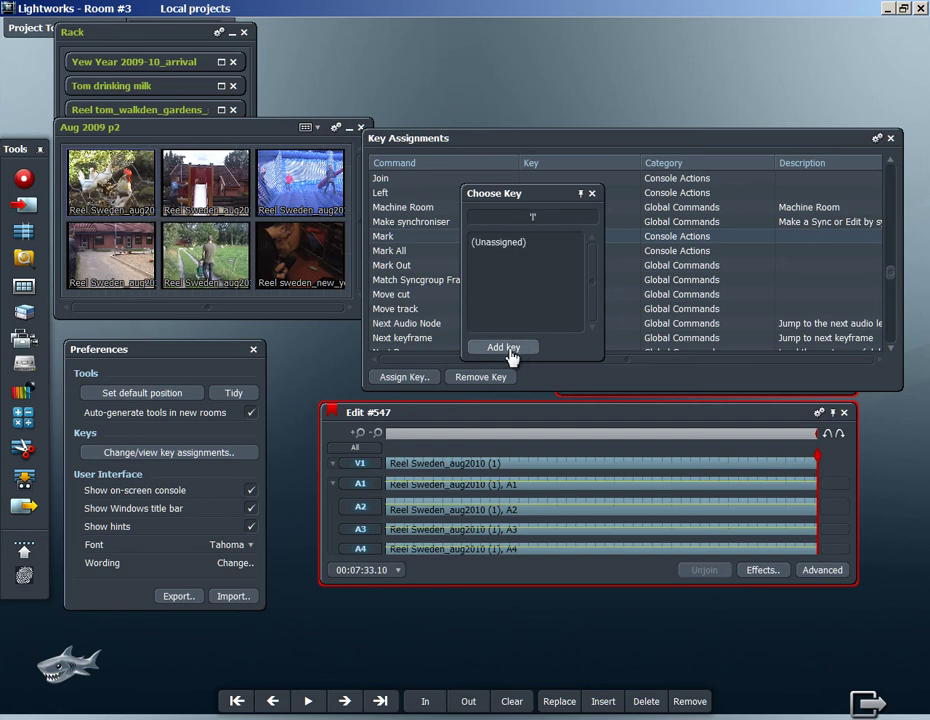
pyautogui.click(505, 348)
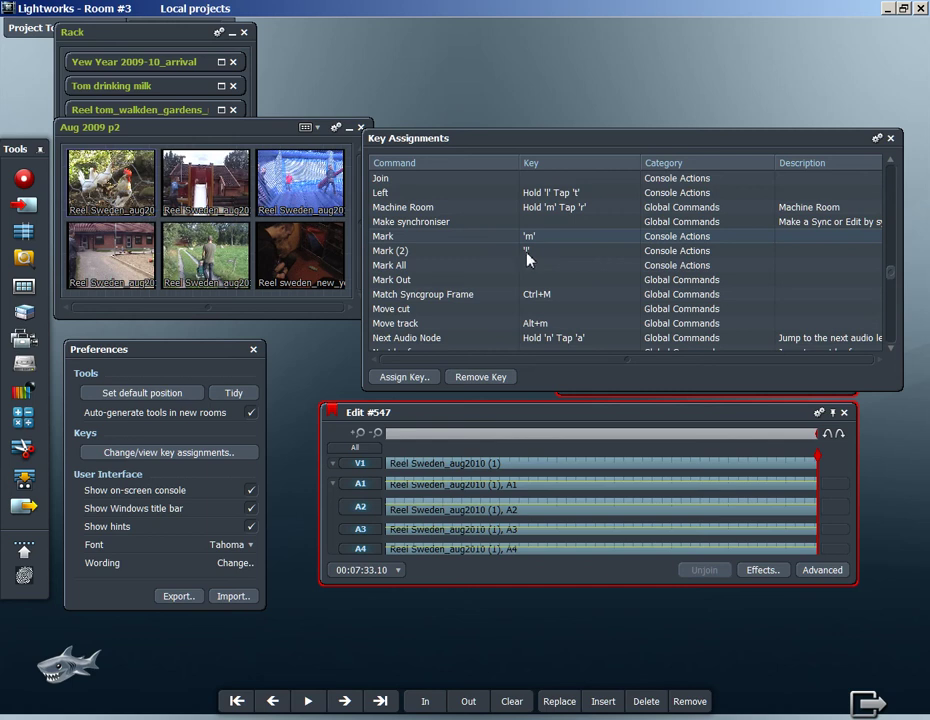
# - Remove the extra Mark (2) assignment so Mark keeps only 'm'
pyautogui.click(398, 263)
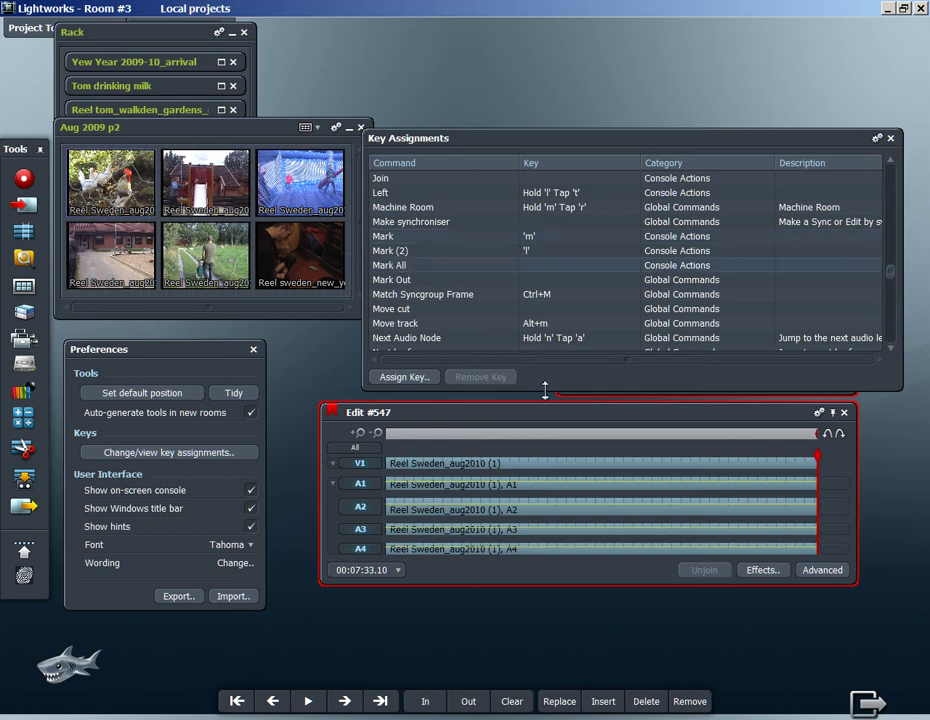
pyautogui.click(397, 254)
pyautogui.click(481, 377)
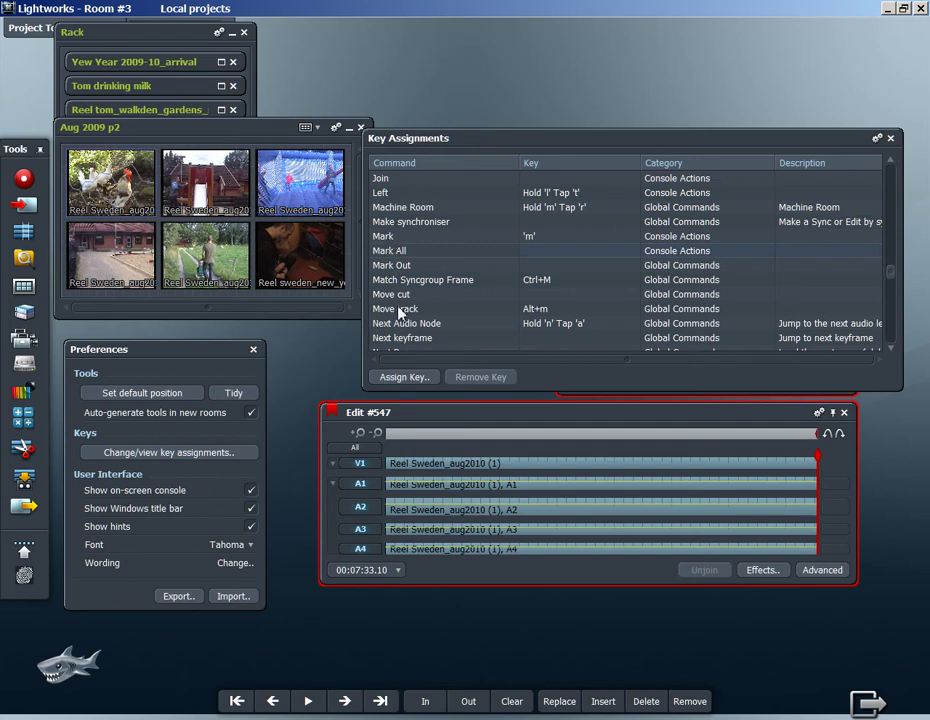
pyautogui.scroll(-1, 452, 330)
pyautogui.scroll(-2, 452, 332)
pyautogui.scroll(-6, 452, 332)
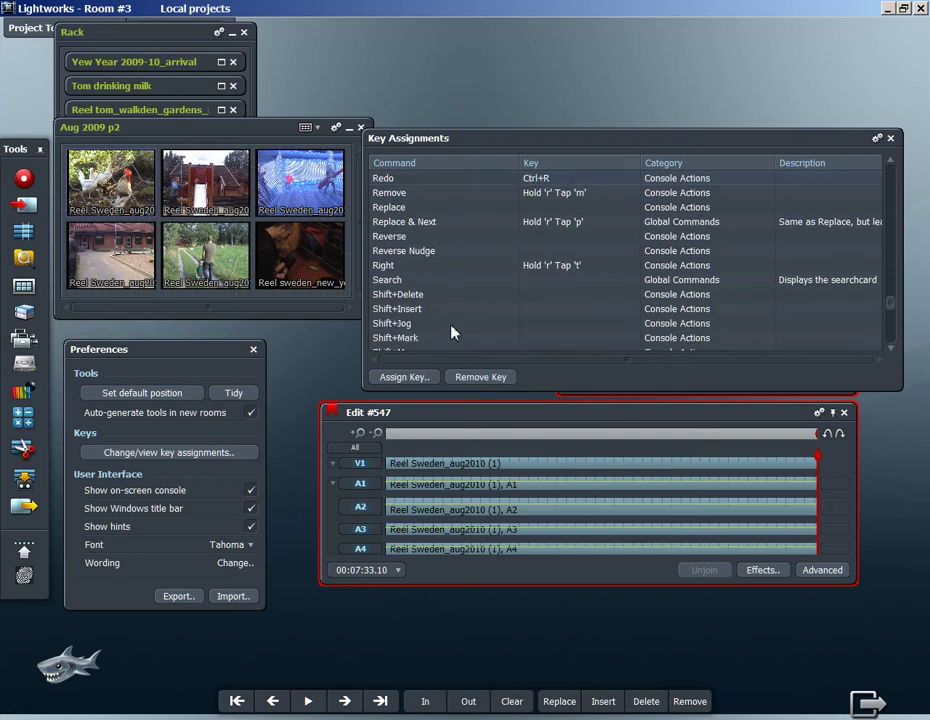
pyautogui.scroll(2, 452, 332)
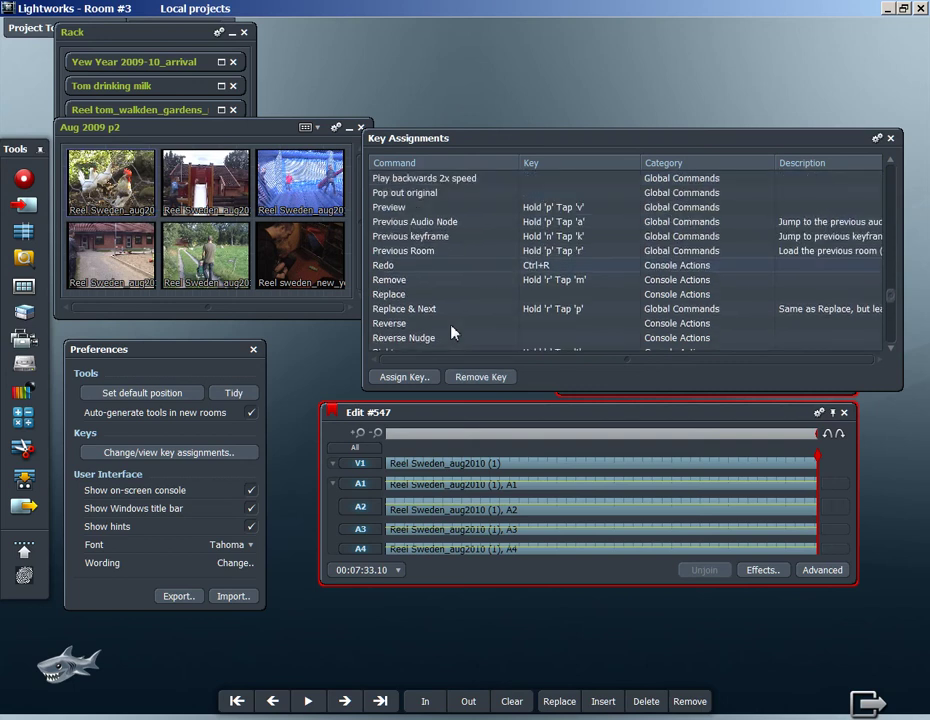
pyautogui.scroll(3, 452, 332)
pyautogui.scroll(-2, 452, 332)
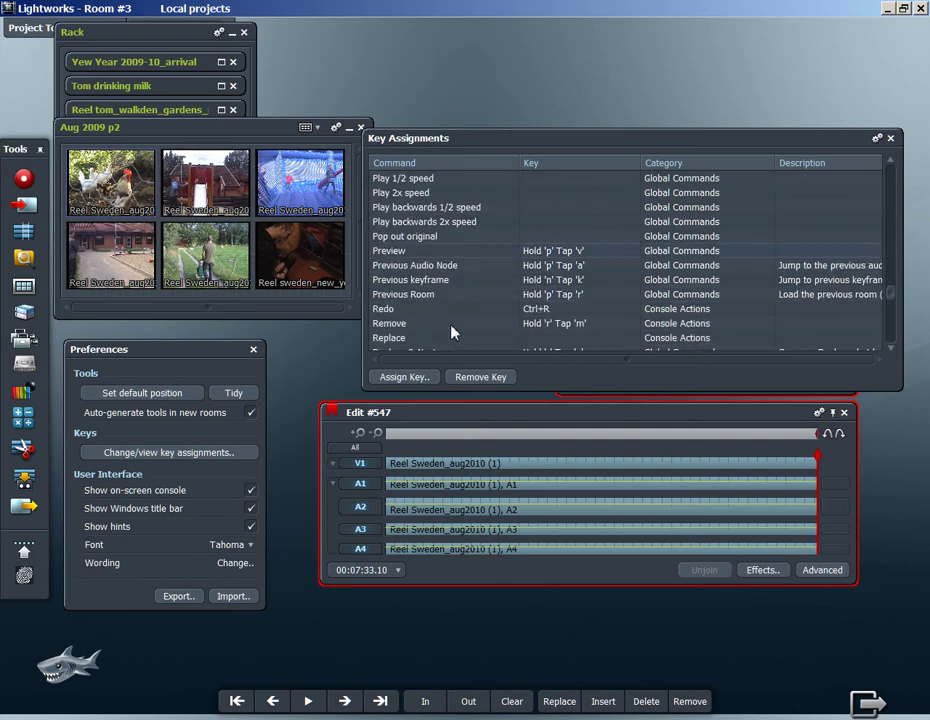
pyautogui.scroll(-1, 452, 332)
pyautogui.scroll(-1, 402, 300)
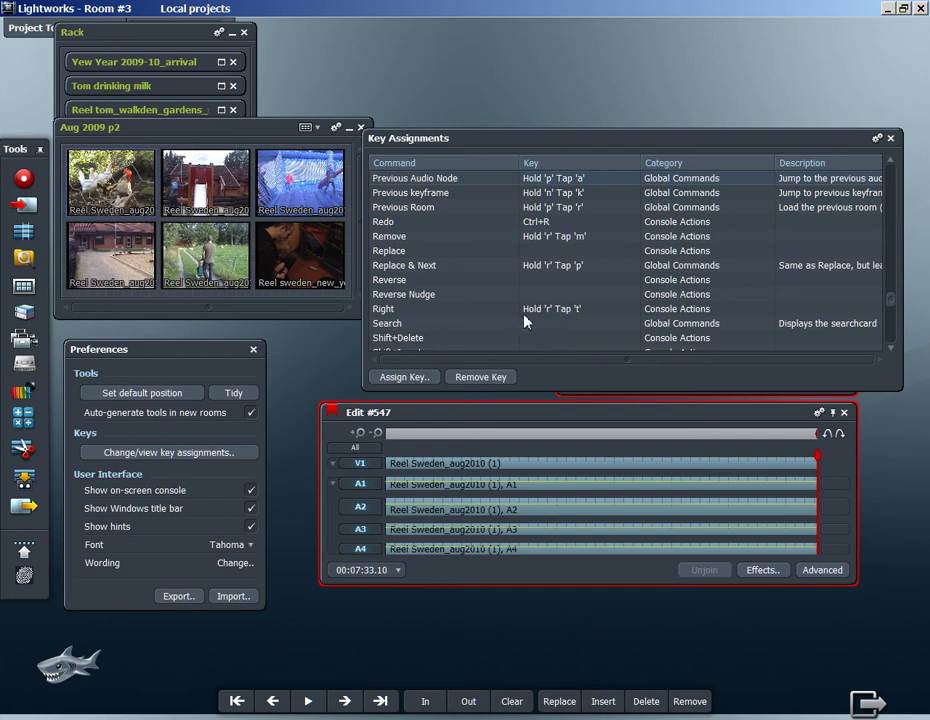
pyautogui.scroll(-3, 556, 322)
pyautogui.scroll(7, 556, 322)
pyautogui.scroll(3, 556, 322)
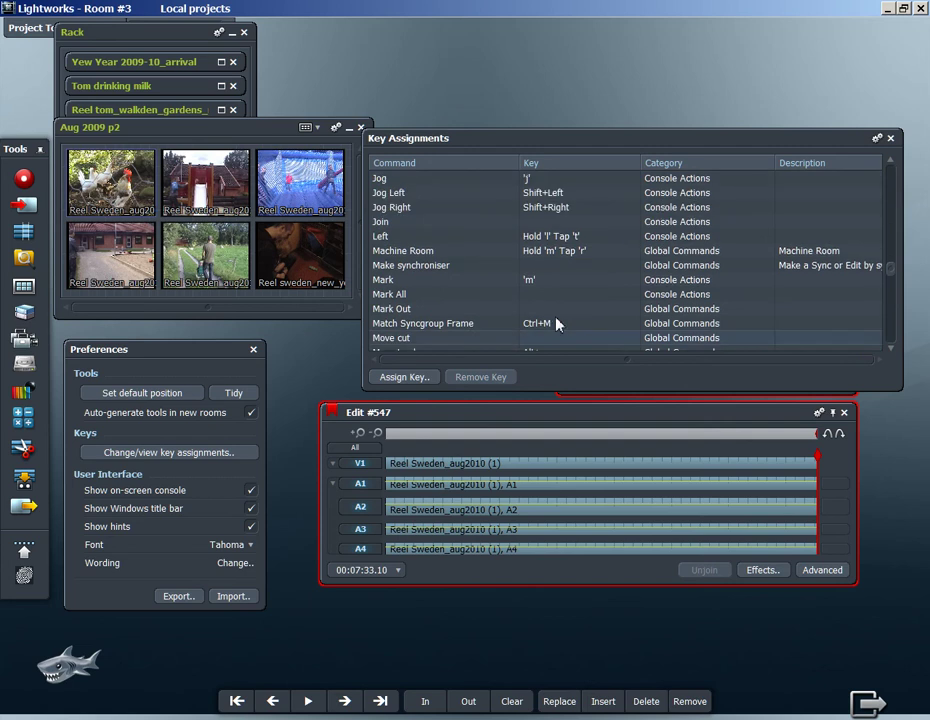
pyautogui.click(380, 238)
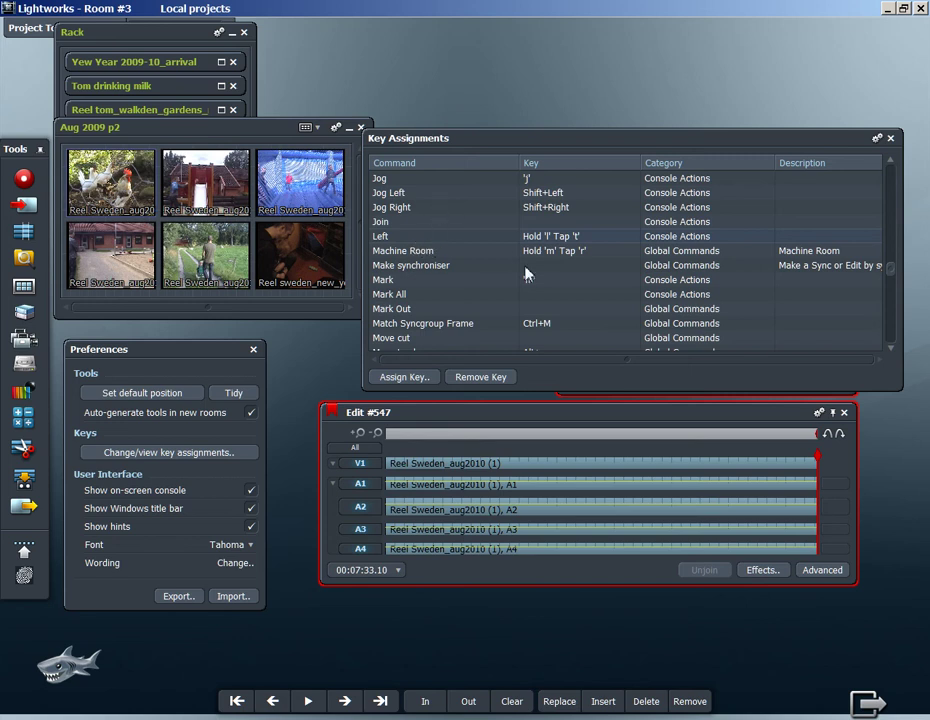
pyautogui.scroll(-2, 500, 285)
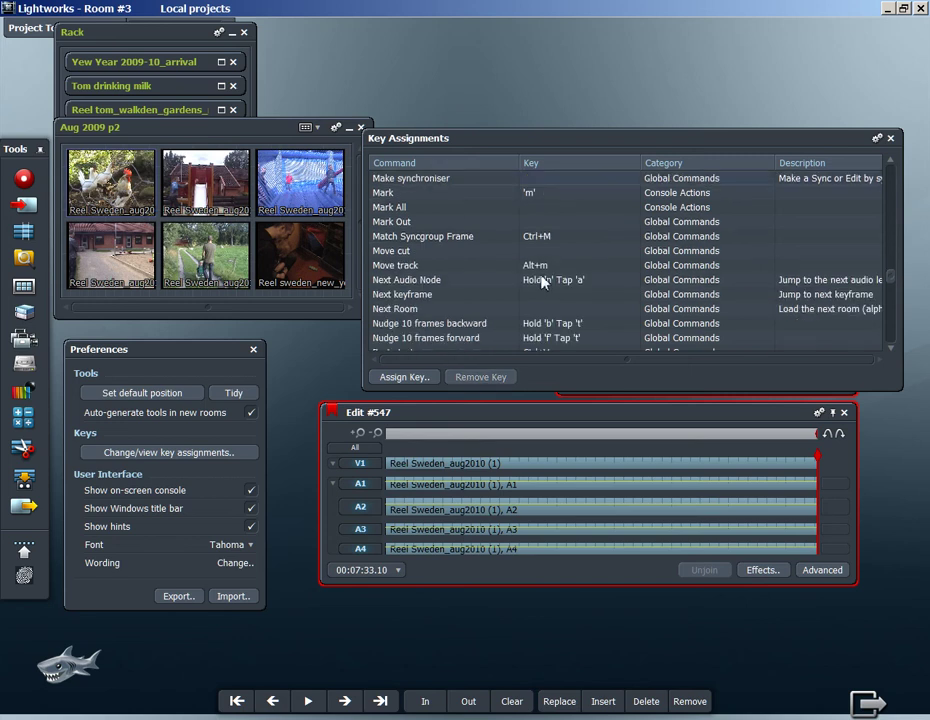
pyautogui.scroll(3, 484, 291)
pyautogui.scroll(3, 533, 280)
pyautogui.scroll(3, 392, 265)
pyautogui.click(388, 281)
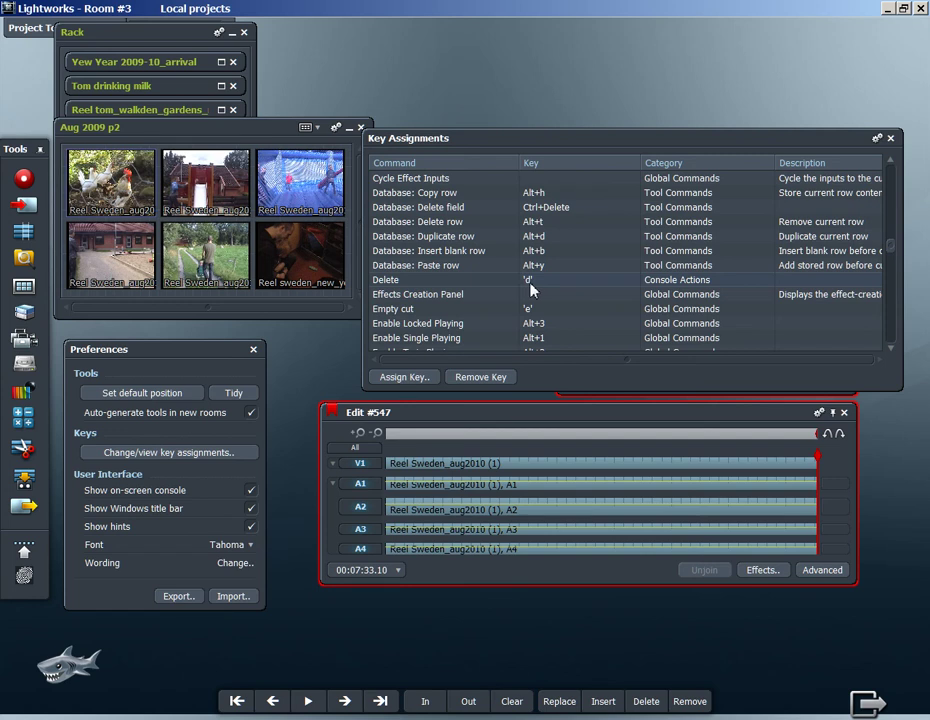
pyautogui.scroll(4, 384, 205)
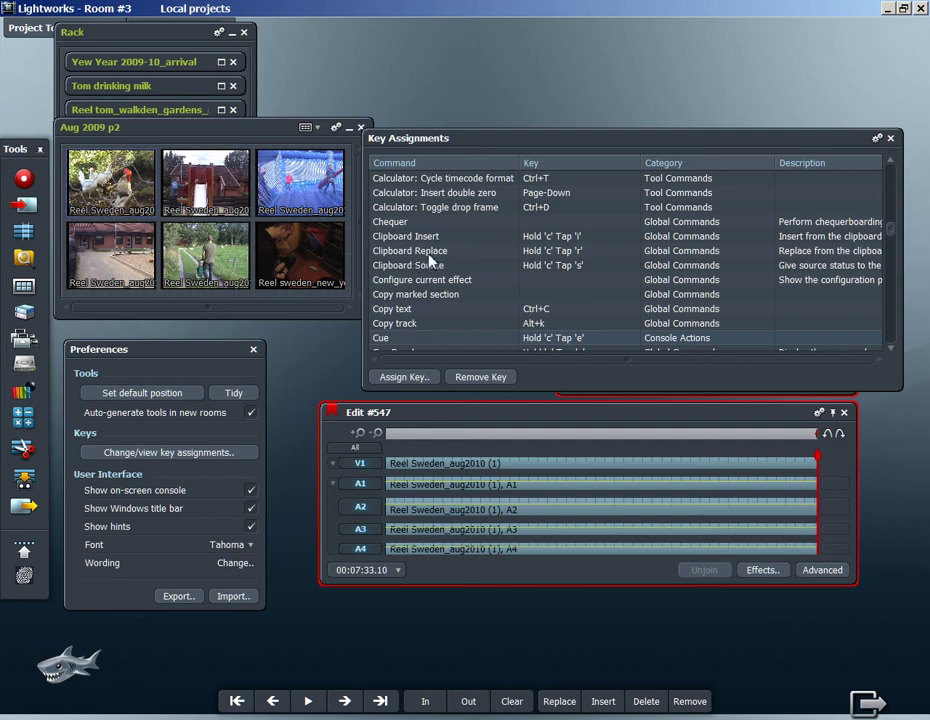
# - Close the key list and insert Reel Sweden_aug2010 (10) after clip (1), ending at 00:10:35.03
pyautogui.click(890, 138)
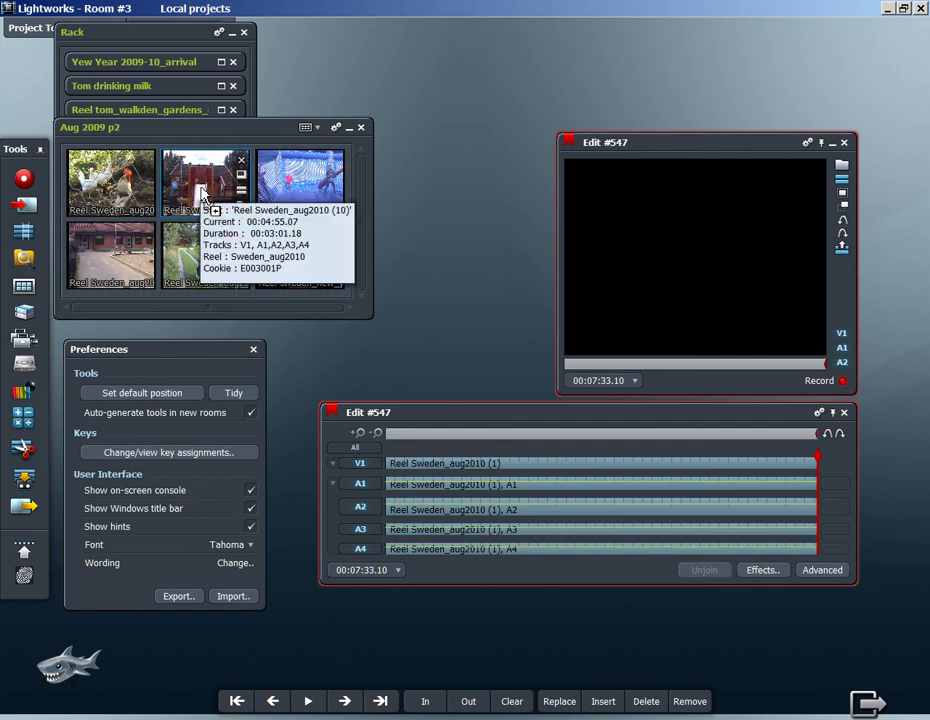
pyautogui.moveTo(226, 198)
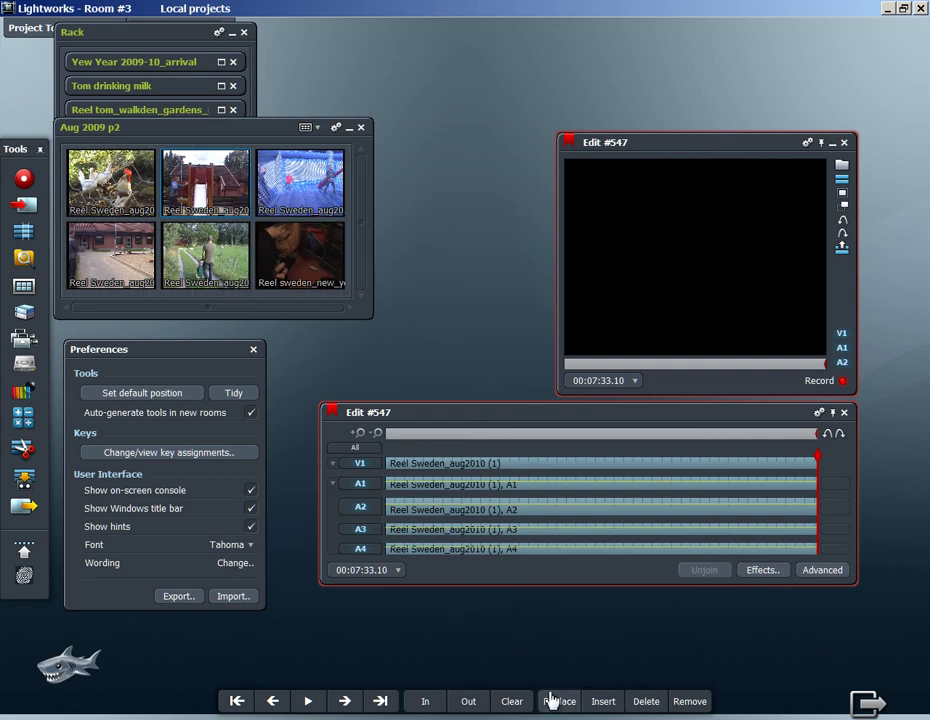
pyautogui.click(607, 706)
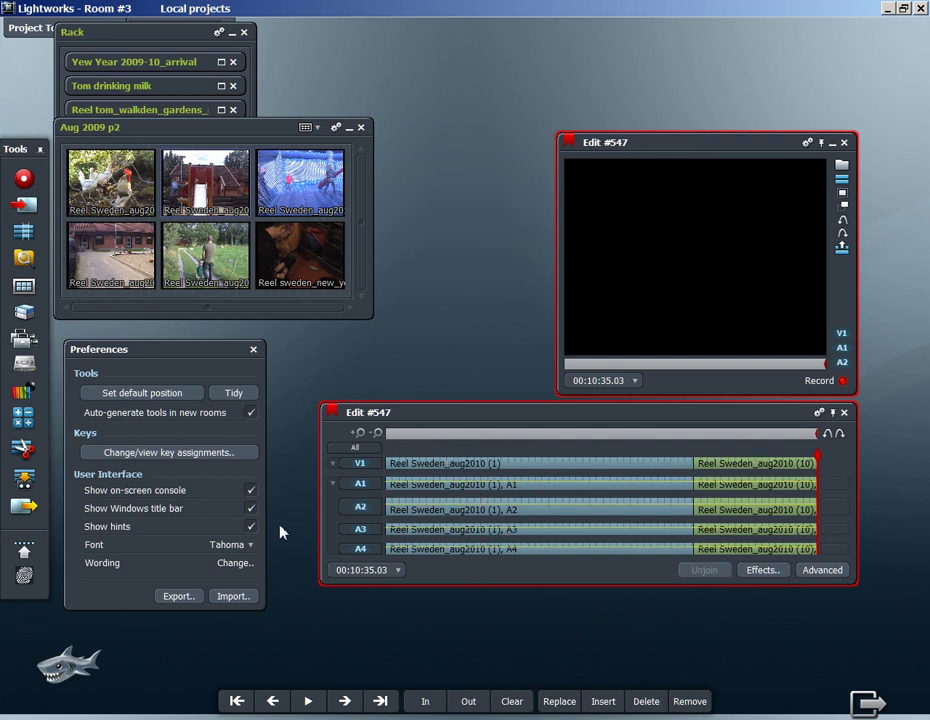
# - Go to the edit's start, then park at the cut between clips (1) and (10) at 00:07:33.10
pyautogui.click(237, 701)
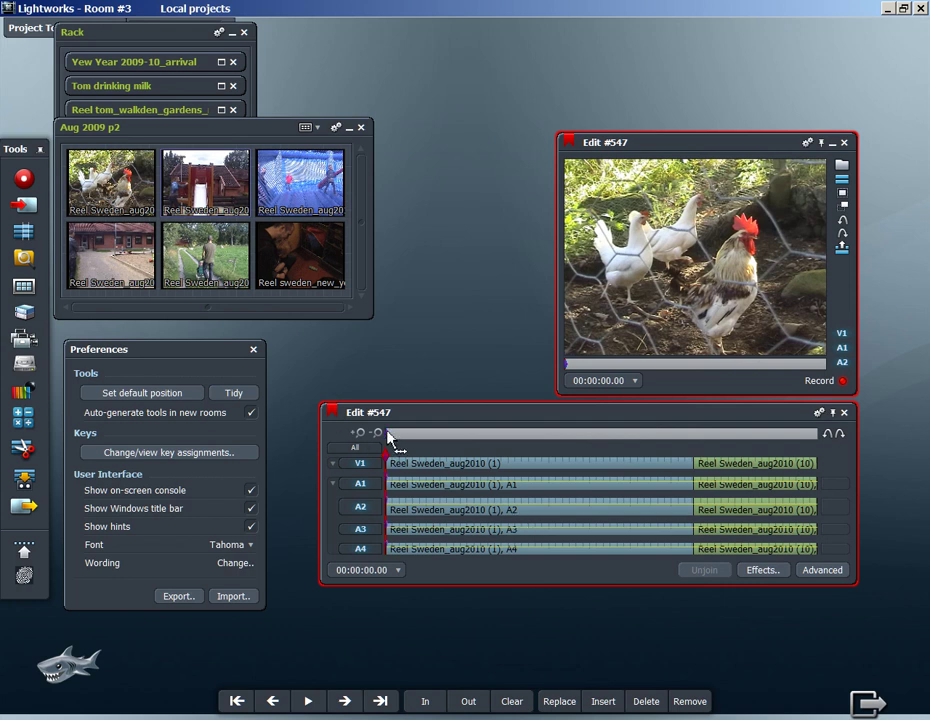
pyautogui.click(700, 447)
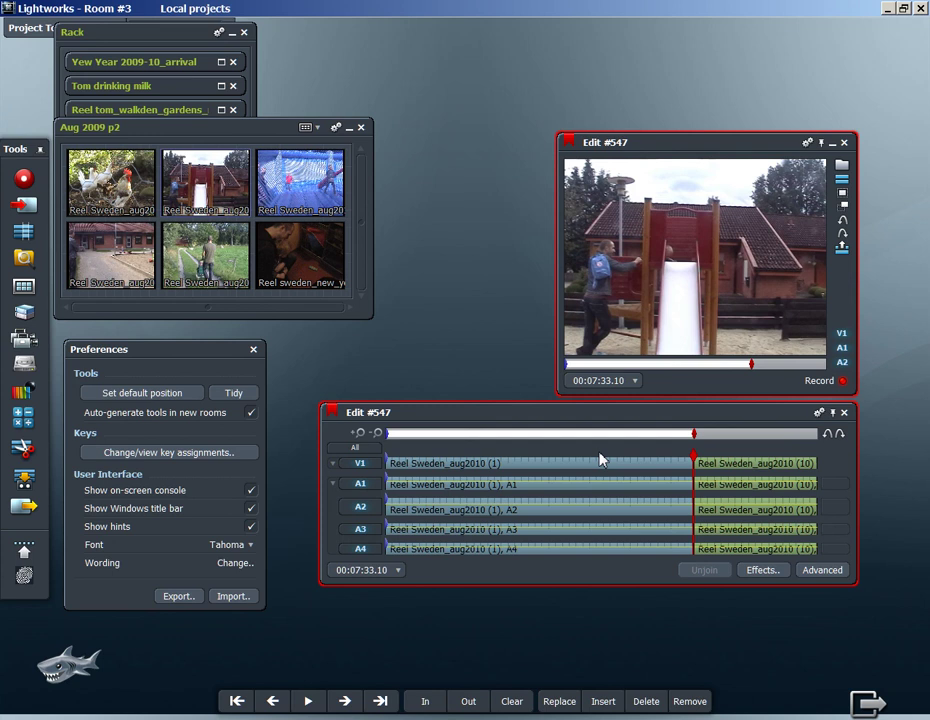
# - Delete marked clip (1) to a Clipboard tile and nudge the tile slightly left
pyautogui.press('Delete')
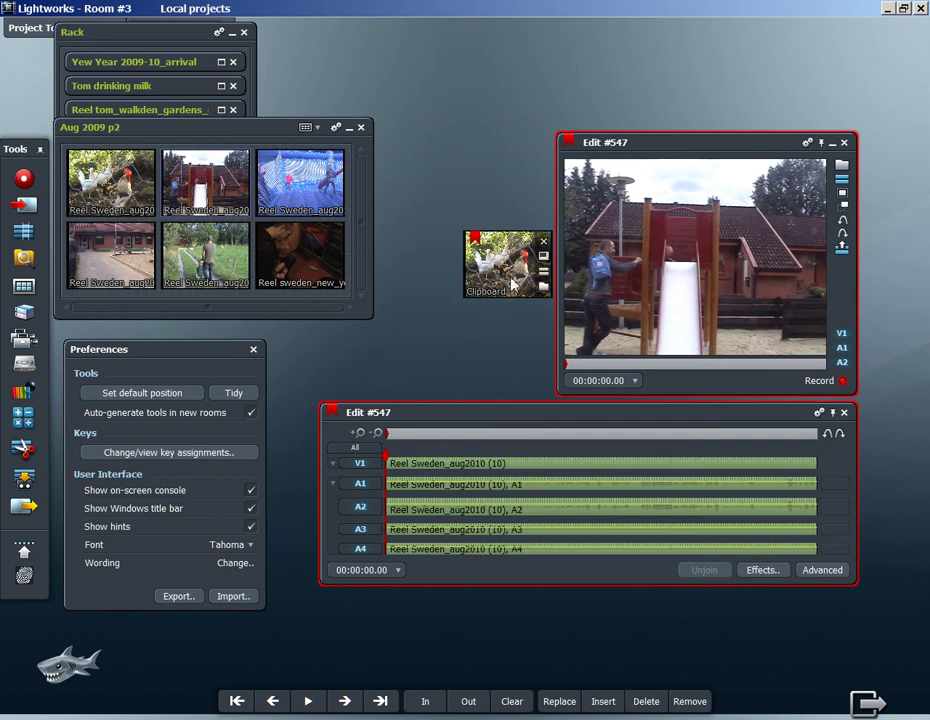
pyautogui.moveTo(512, 282); pyautogui.dragTo(492, 285)
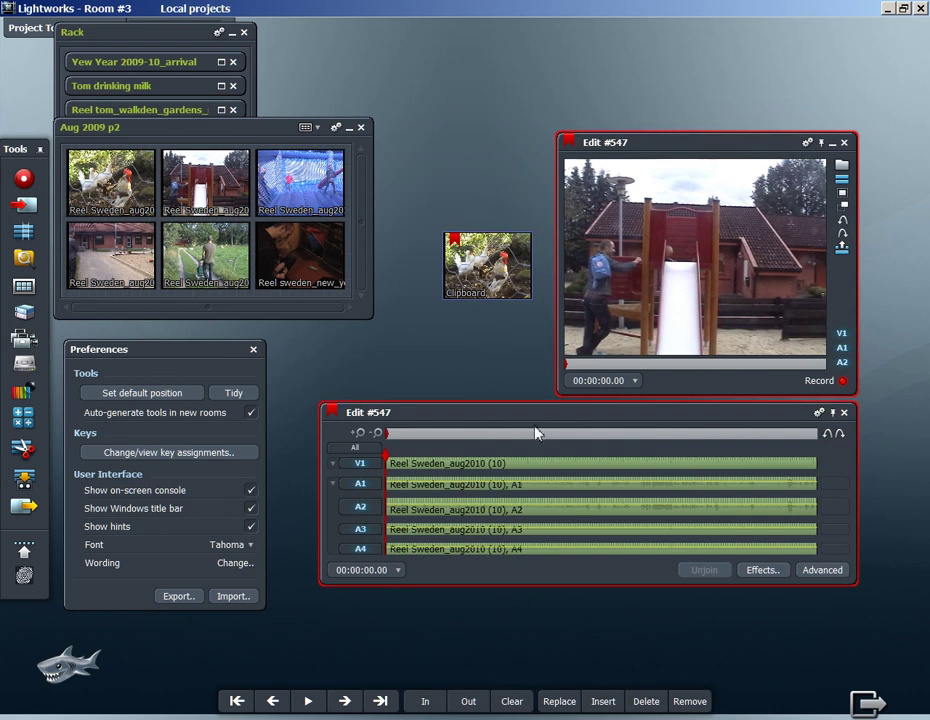
# - Insert the clipboard's Reel Sweden_aug2010 (1) clip at the edit end, after clip (10), at 00:03:01.18
pyautogui.press('End')
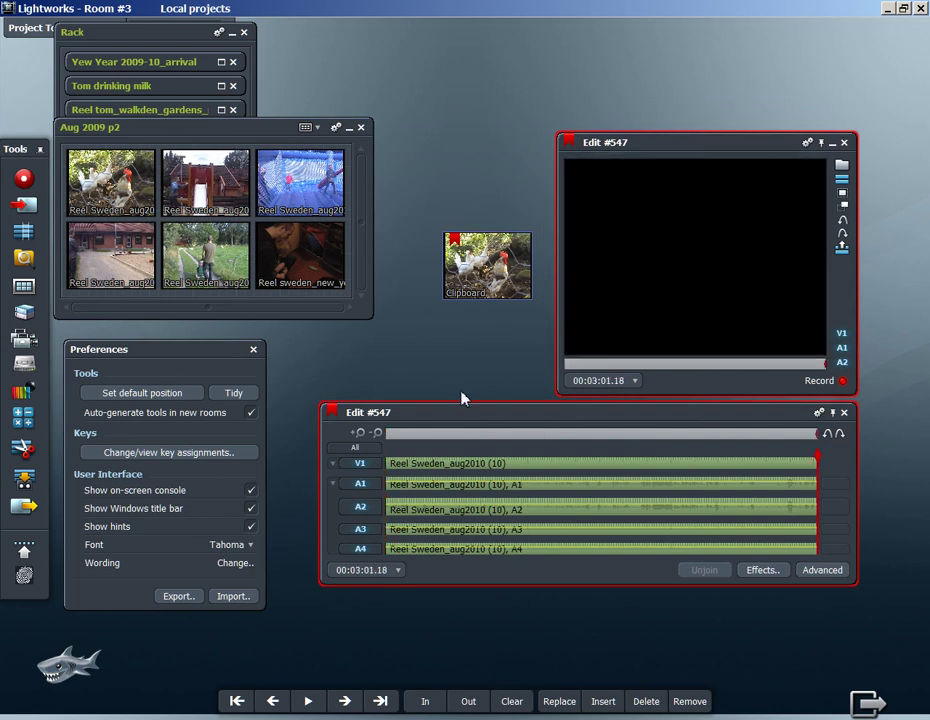
pyautogui.moveTo(500, 288)
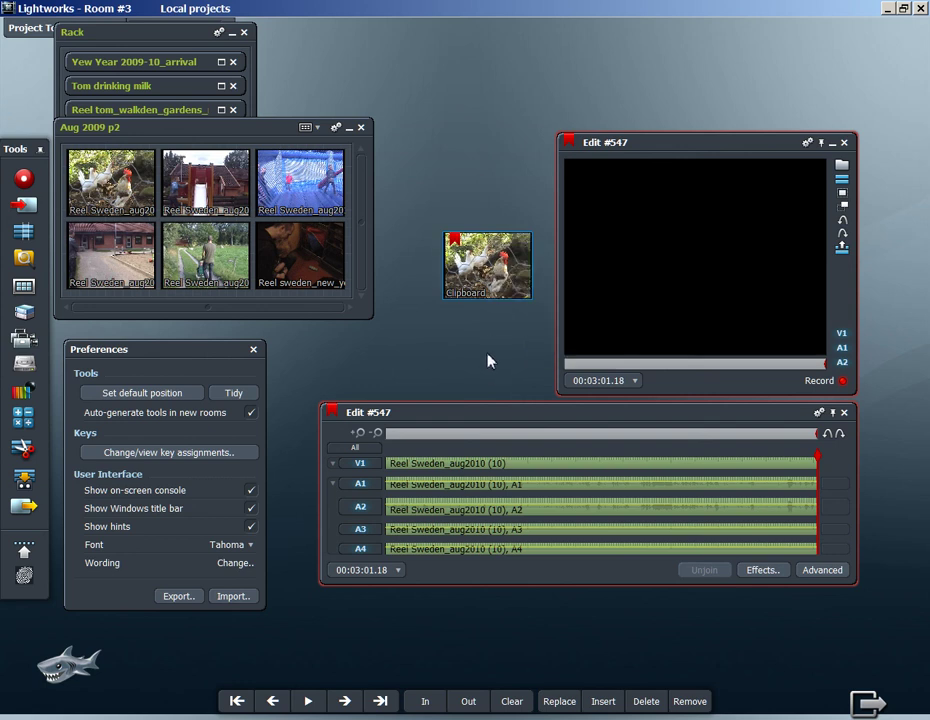
pyautogui.press('v')
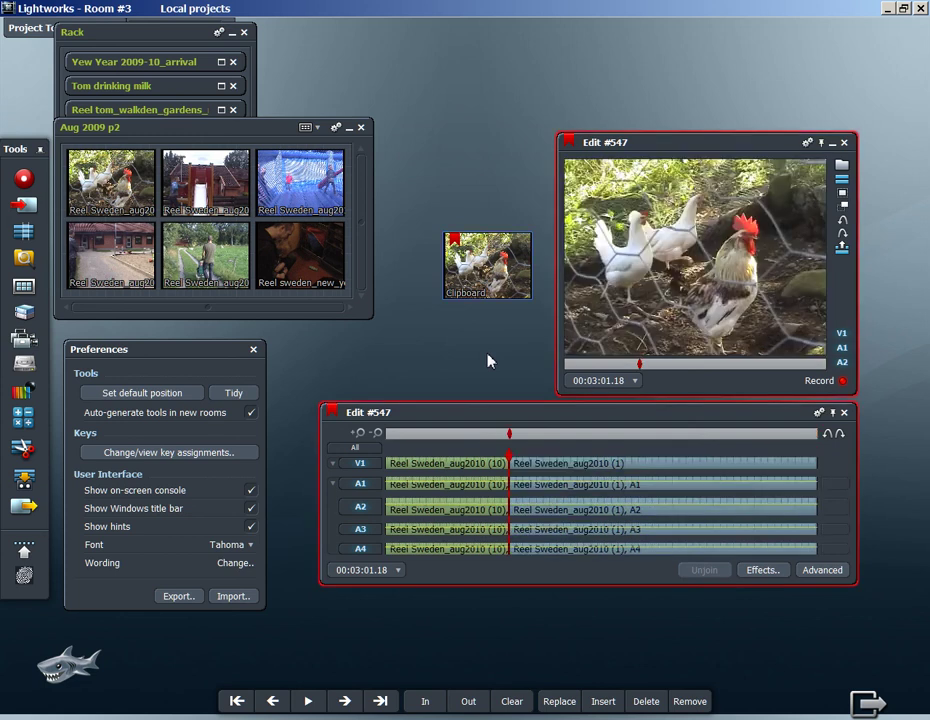